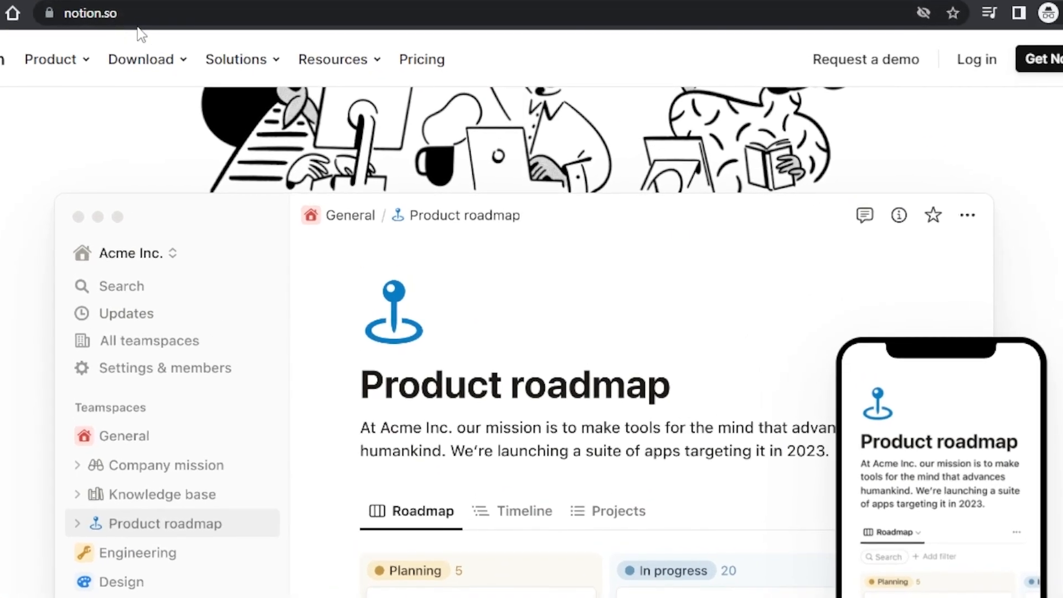
- Look through the Notion homepage, including its customer logos and the wiki, Docs and Projects sections
mouse_move(1062, 102)
mouse_down()
mouse_move(1062, 75)
mouse_move(1062, 139)
mouse_move(1062, 75)
mouse_move(1062, 88)
mouse_up()
scroll(532, 327, down, 20)
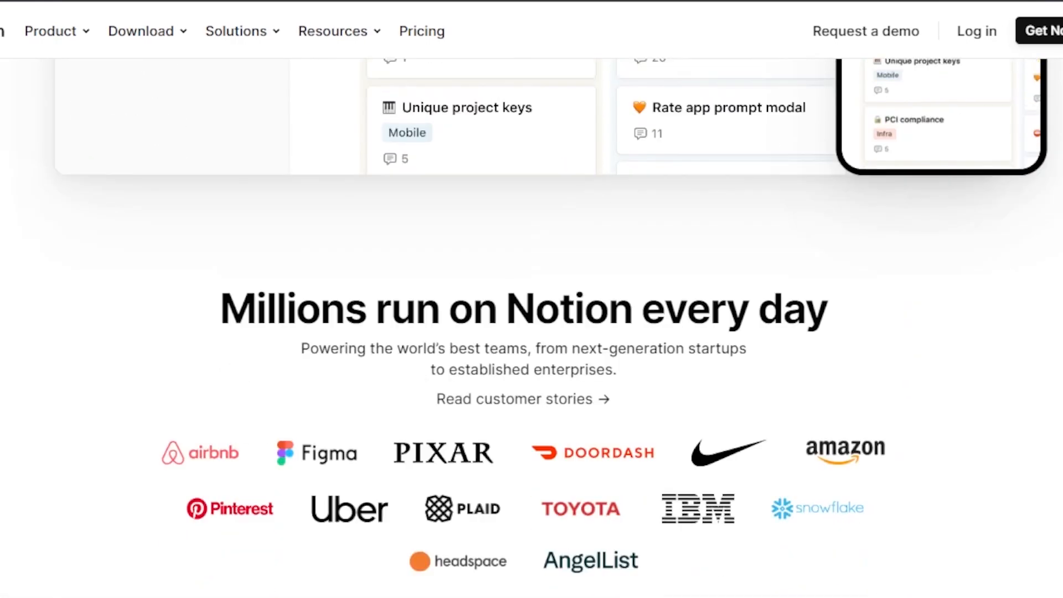
scroll(531, 326, down, 15)
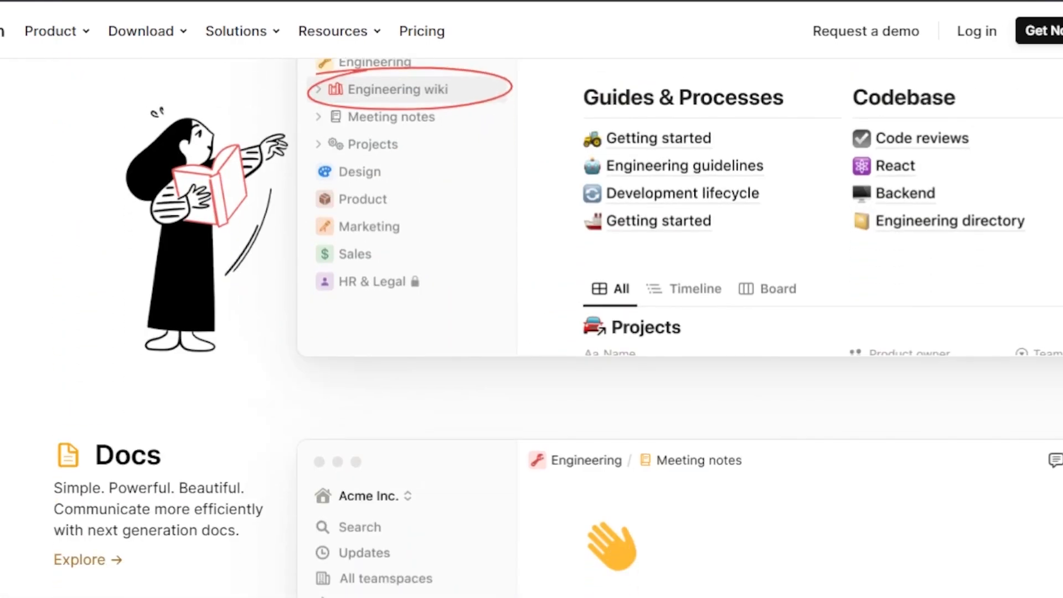
scroll(531, 327, down, 12)
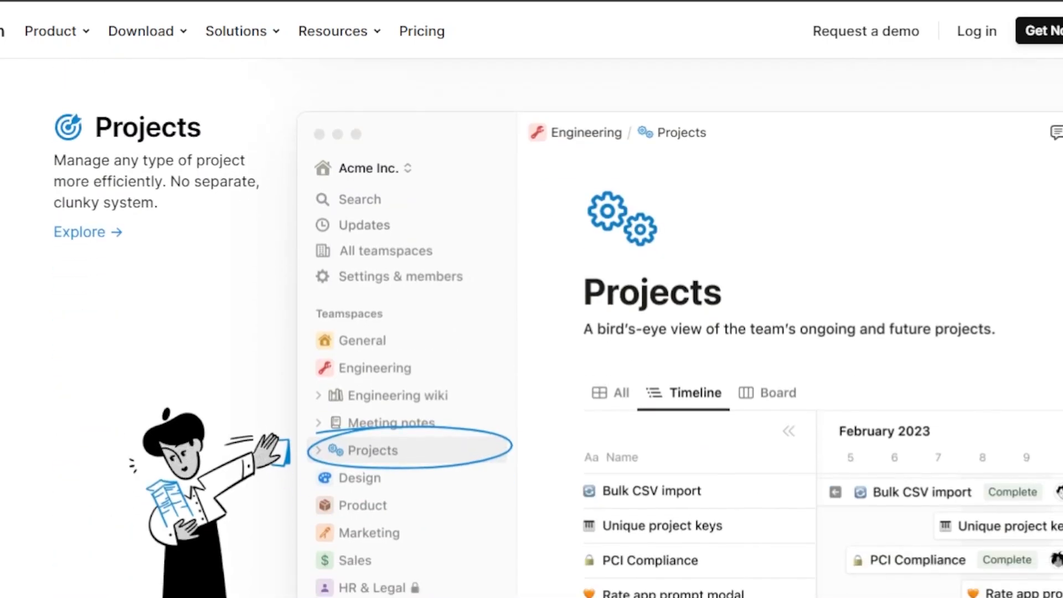
scroll(532, 327, down, 15)
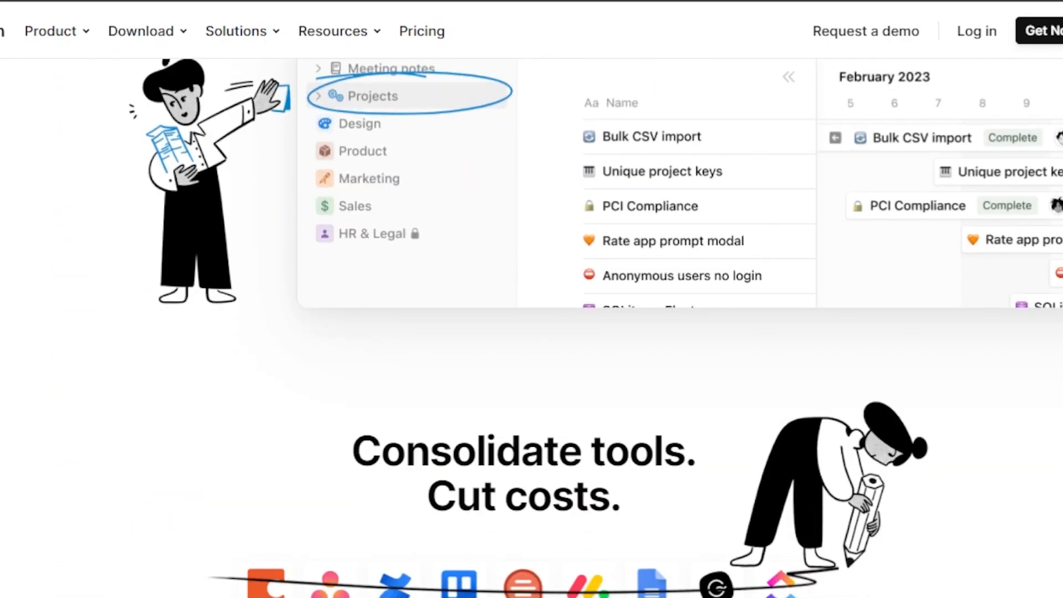
scroll(531, 326, down, 6)
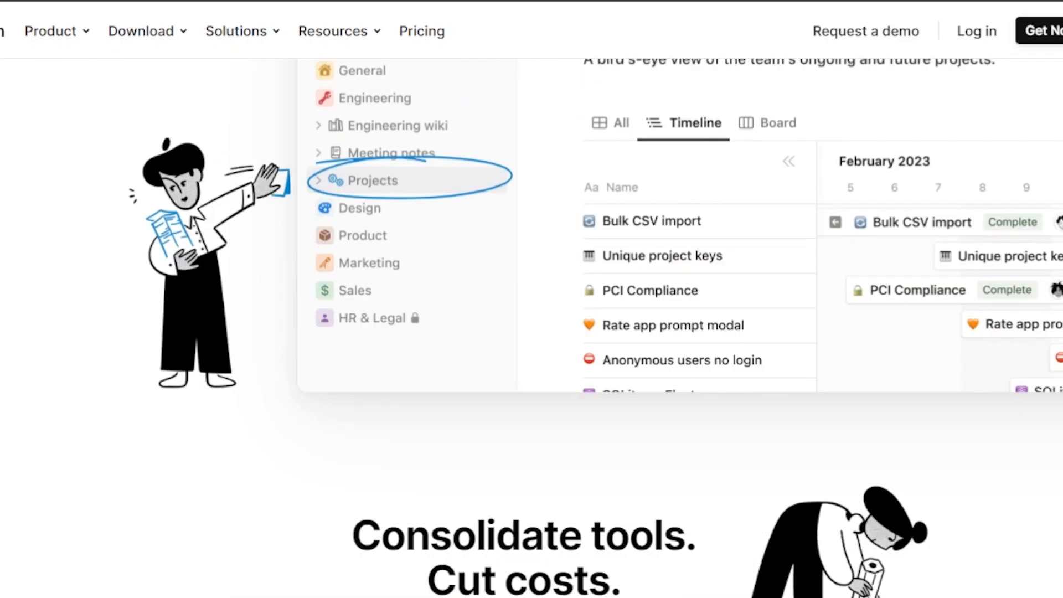
scroll(532, 327, up, 10)
scroll(532, 327, up, 15)
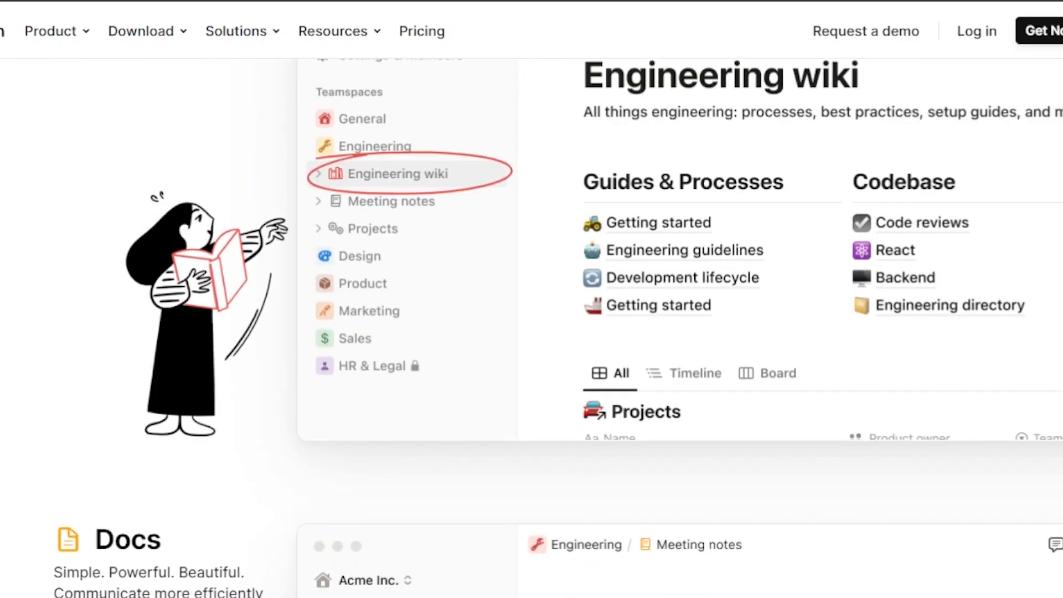
scroll(531, 327, up, 8)
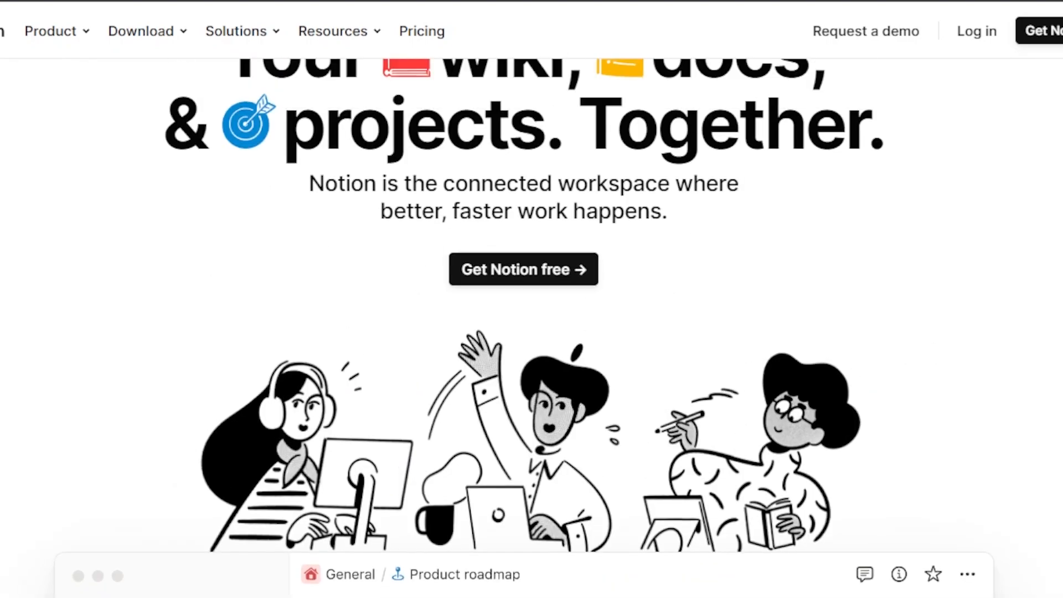
mouse_move(296, 33)
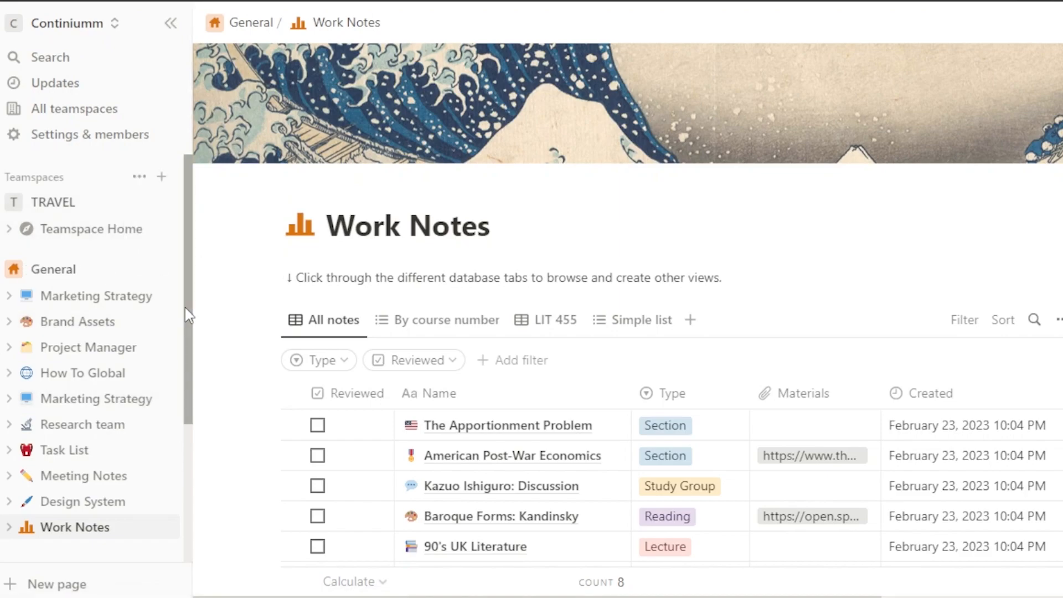
- Open the template gallery from the Continiumm workspace
drag(188, 316, 174, 244)
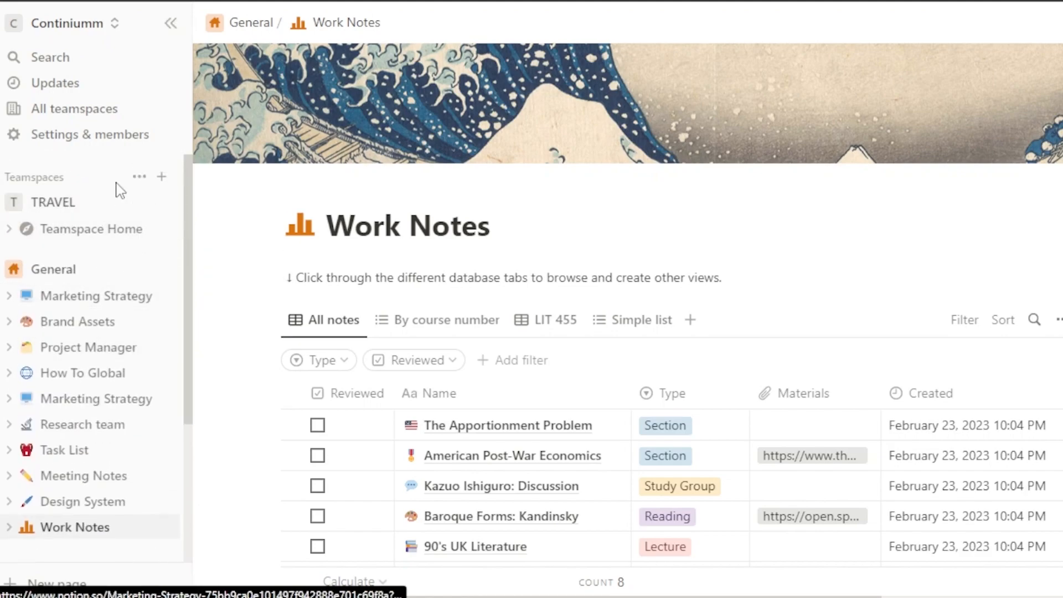
mouse_move(188, 271)
mouse_down()
mouse_move(190, 339)
mouse_move(186, 268)
mouse_up()
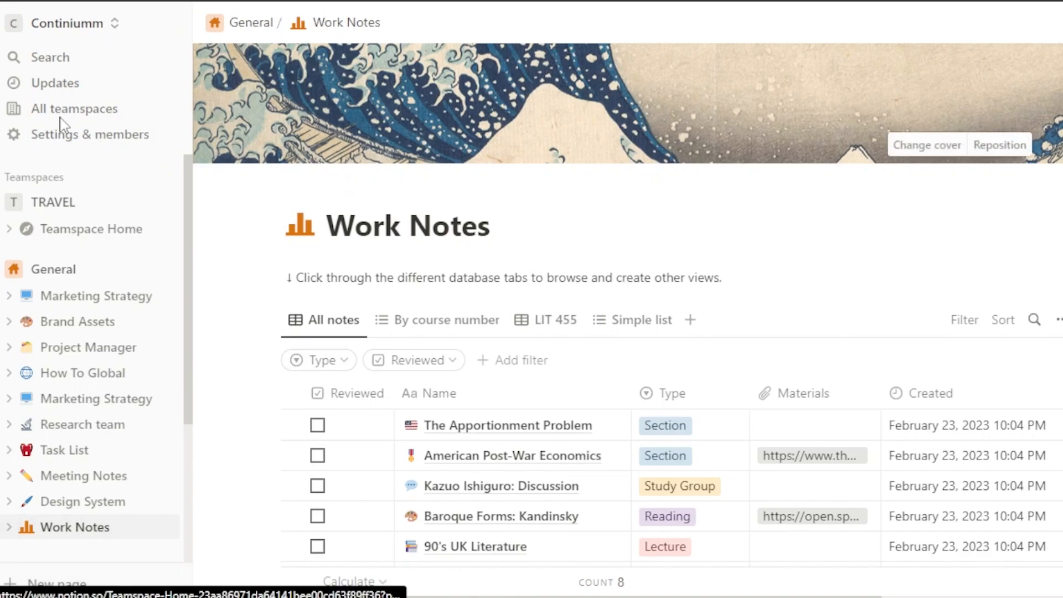
drag(185, 192, 48, 341)
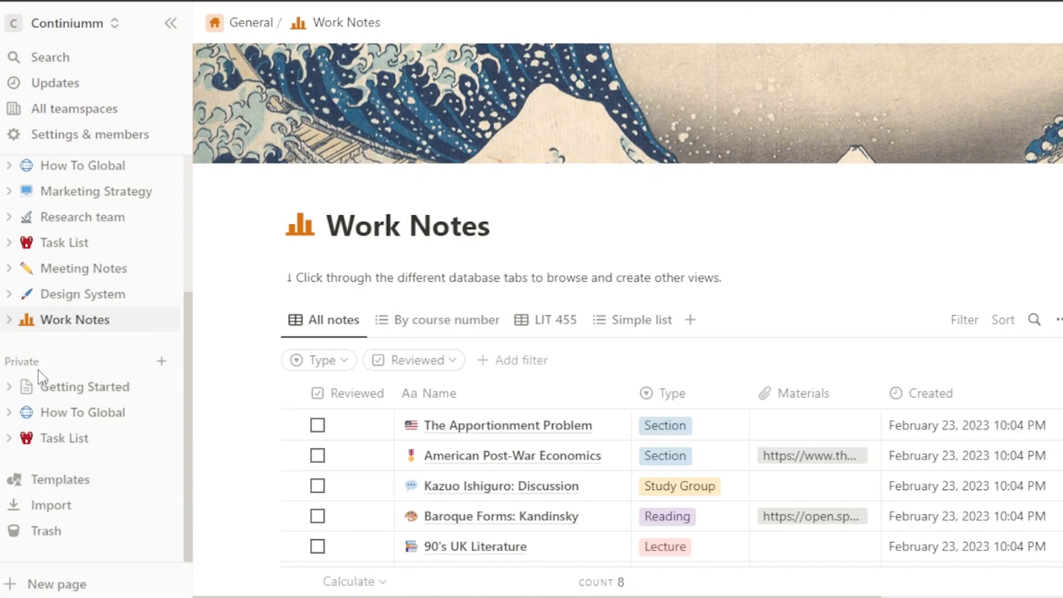
click(62, 489)
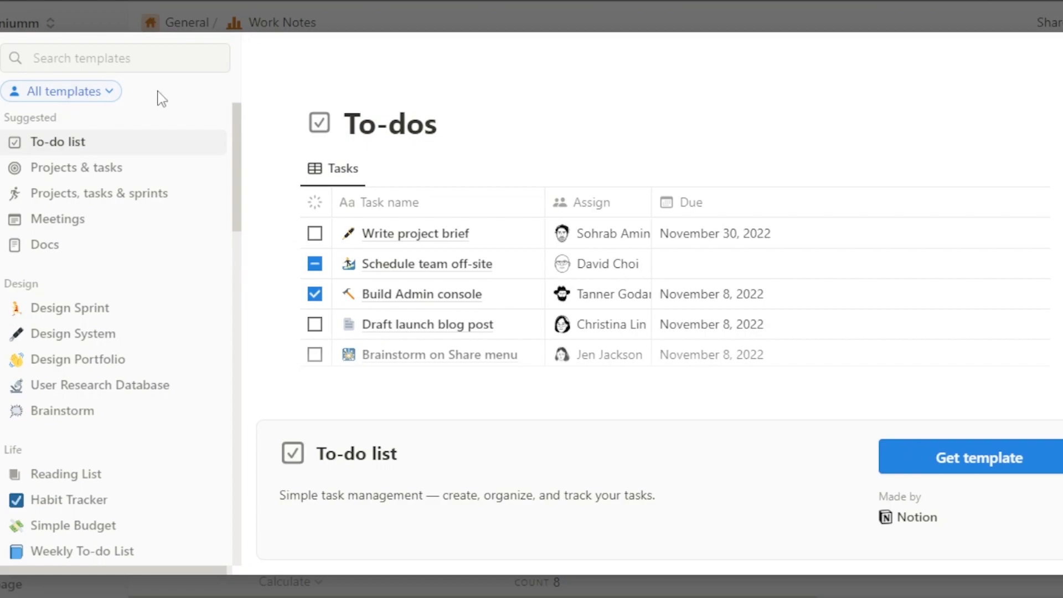
- Browse the template categories from Suggested down to Student and expand the full list of Student templates
scroll(238, 134, up, 1)
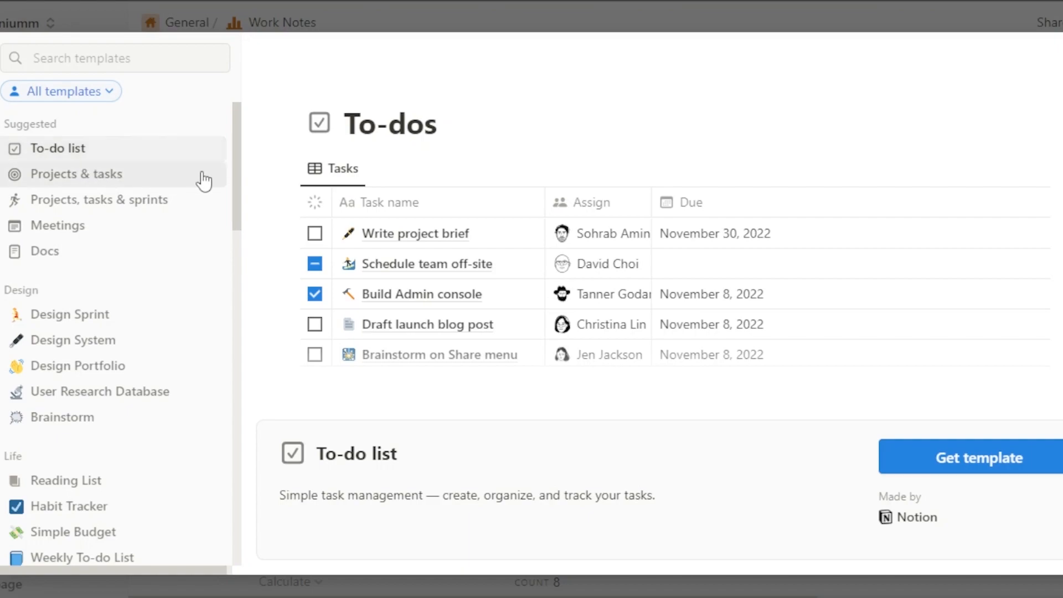
scroll(241, 205, down, 1)
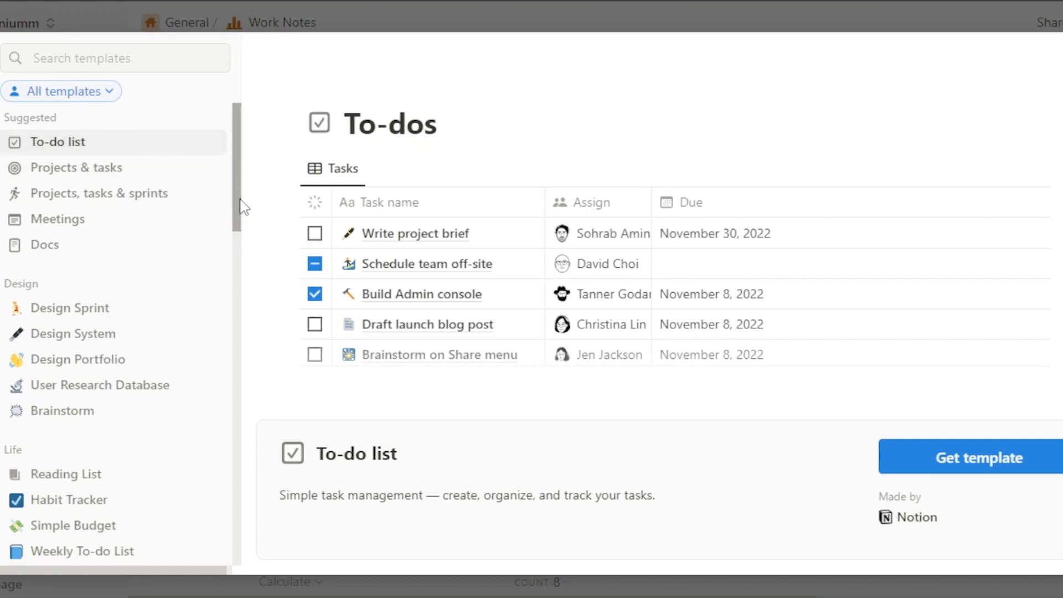
mouse_move(240, 200)
mouse_down()
mouse_move(238, 222)
mouse_move(233, 186)
mouse_up()
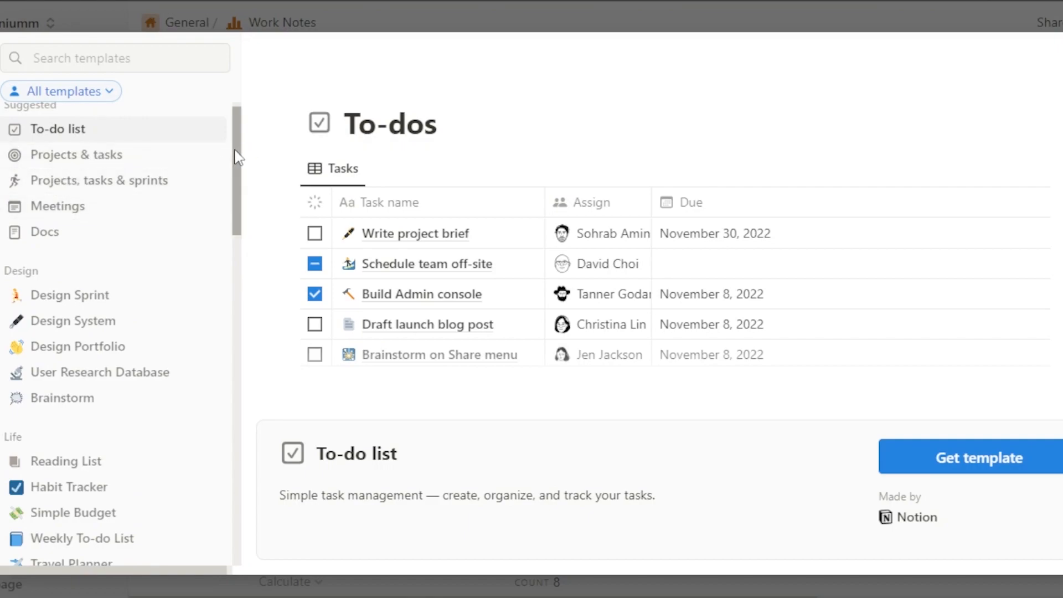
drag(239, 165, 241, 206)
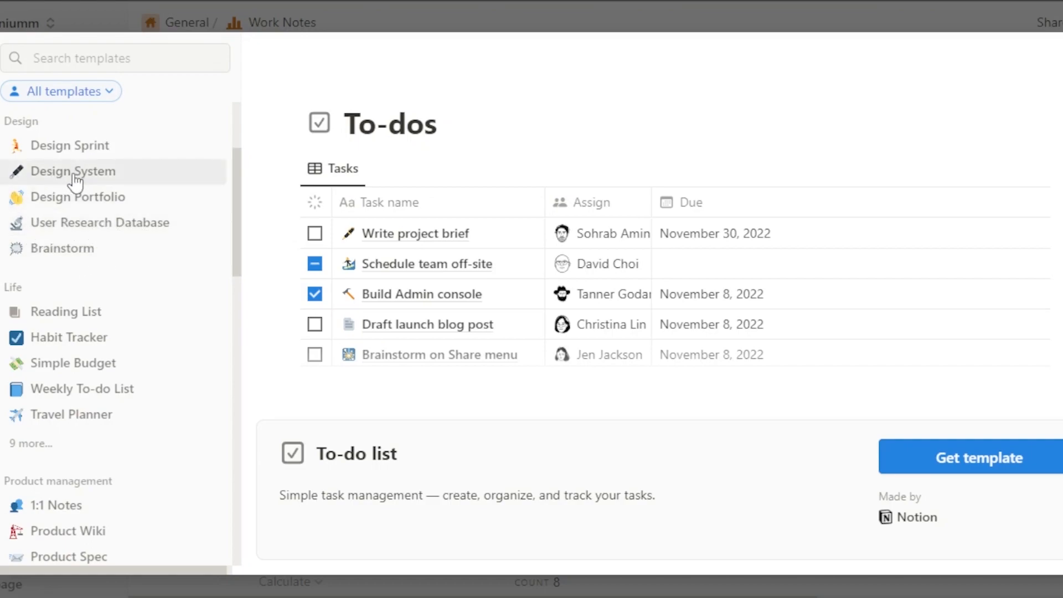
drag(240, 226, 238, 256)
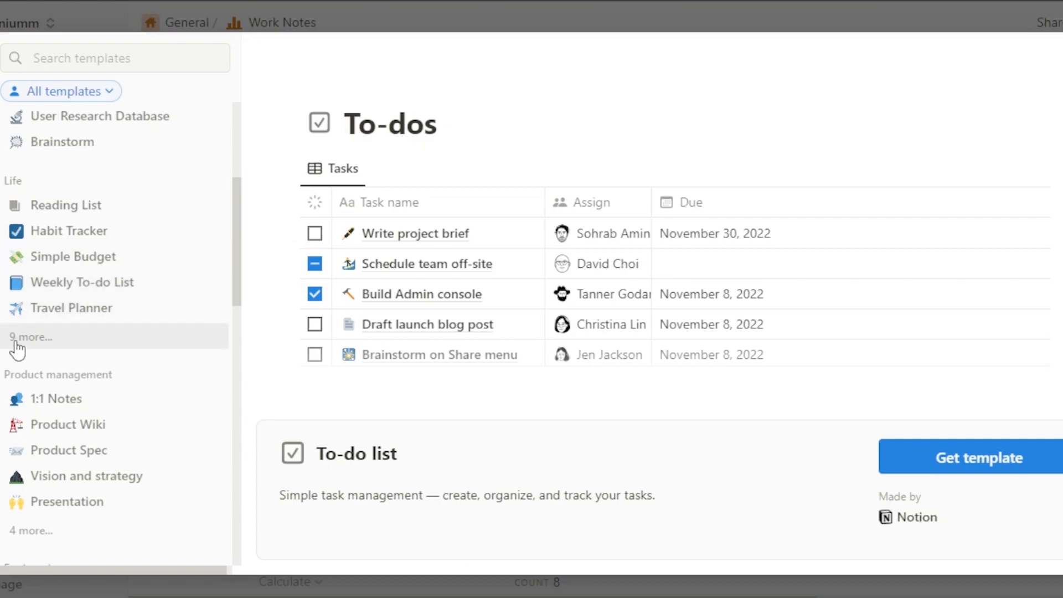
drag(238, 220, 240, 265)
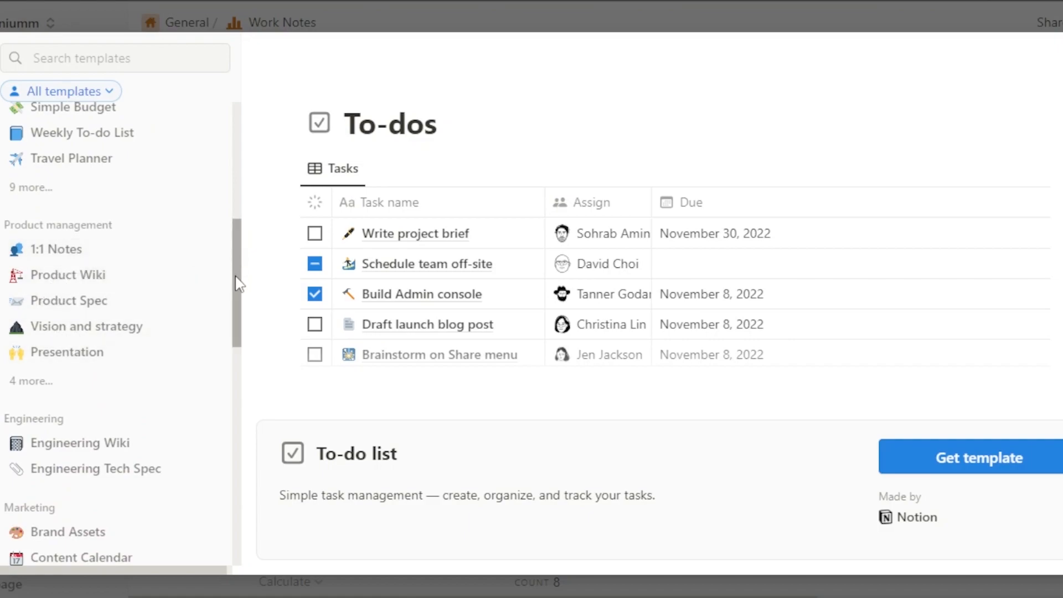
scroll(239, 284, down, 2)
drag(239, 287, 237, 328)
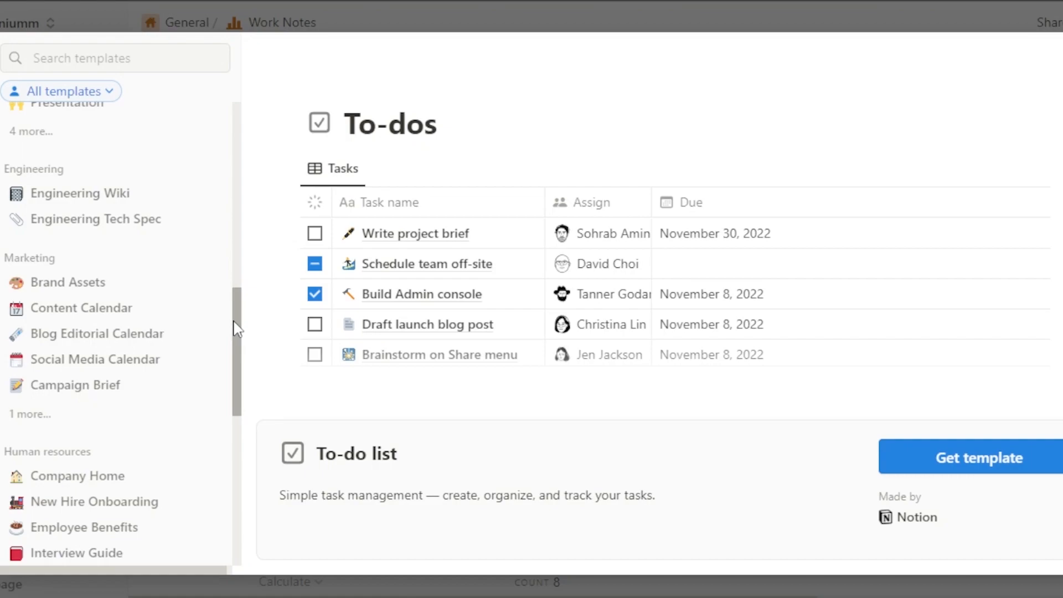
scroll(239, 368, down, 4)
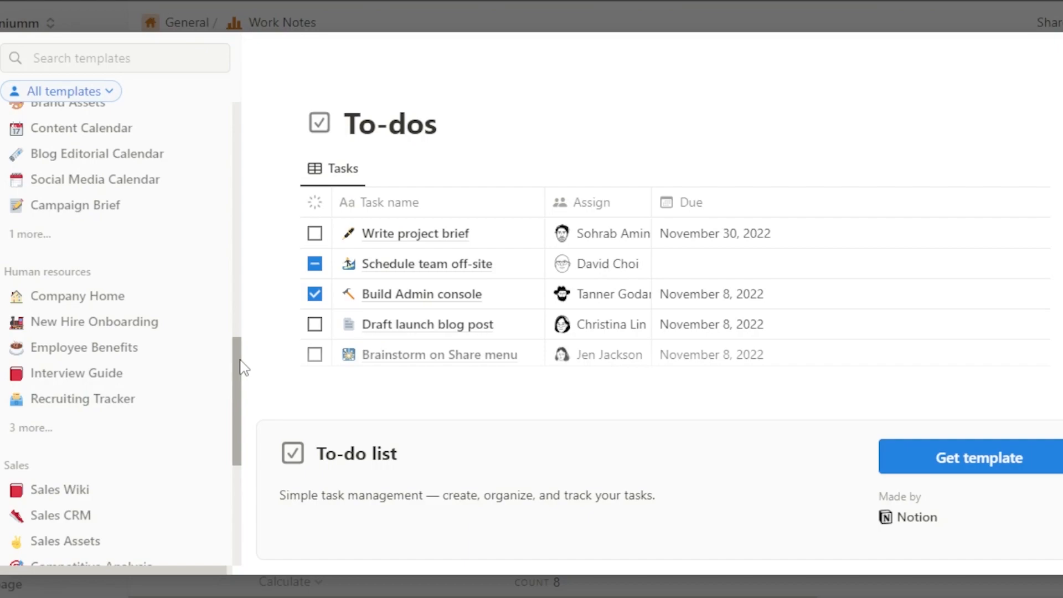
drag(239, 382, 235, 461)
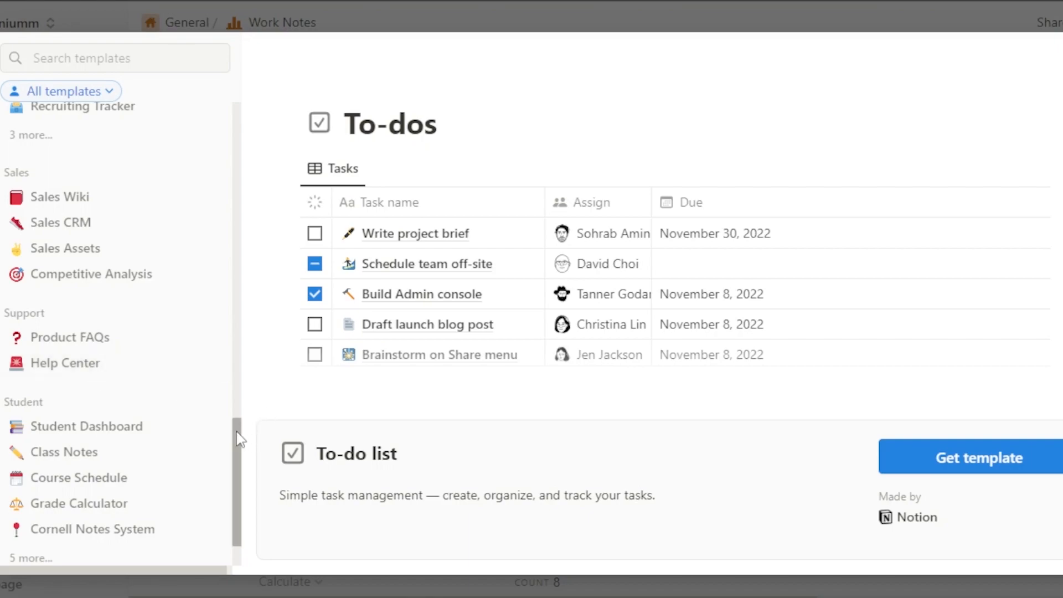
drag(239, 439, 238, 466)
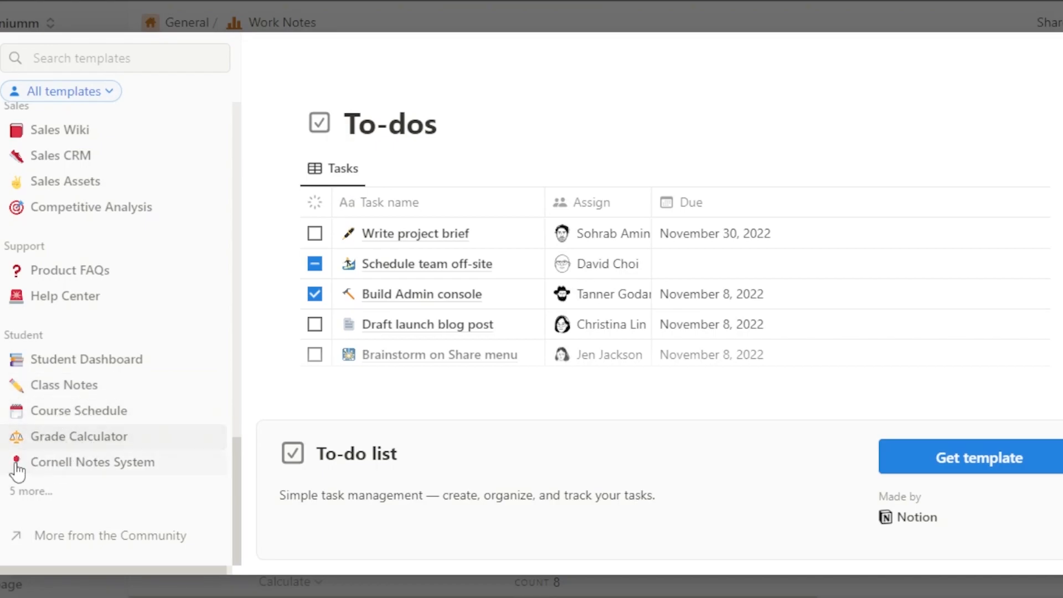
mouse_move(242, 488)
mouse_down()
mouse_move(221, 142)
mouse_move(244, 216)
mouse_move(237, 482)
mouse_up()
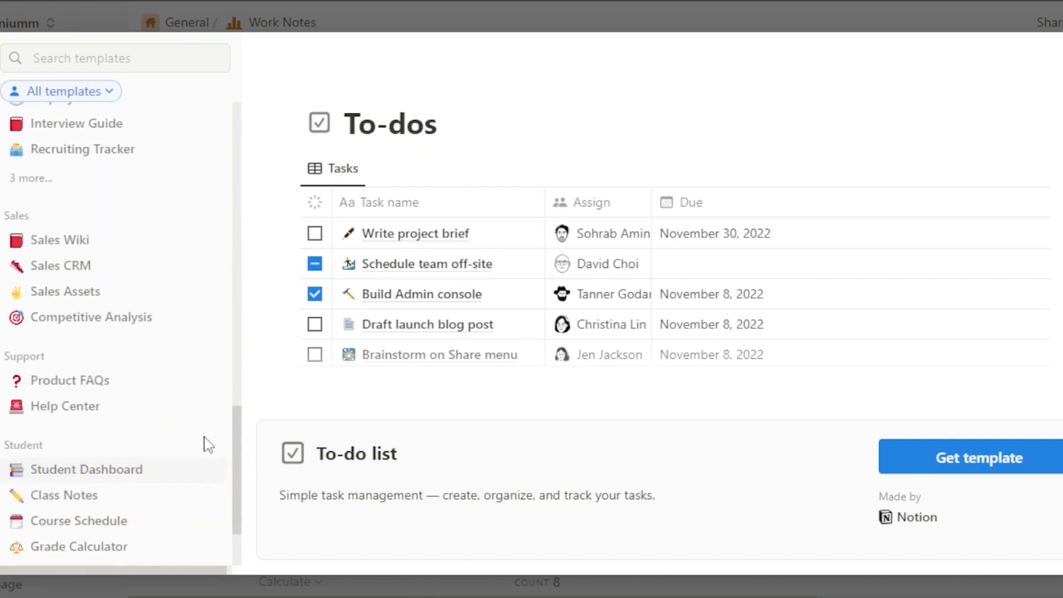
drag(233, 446, 234, 478)
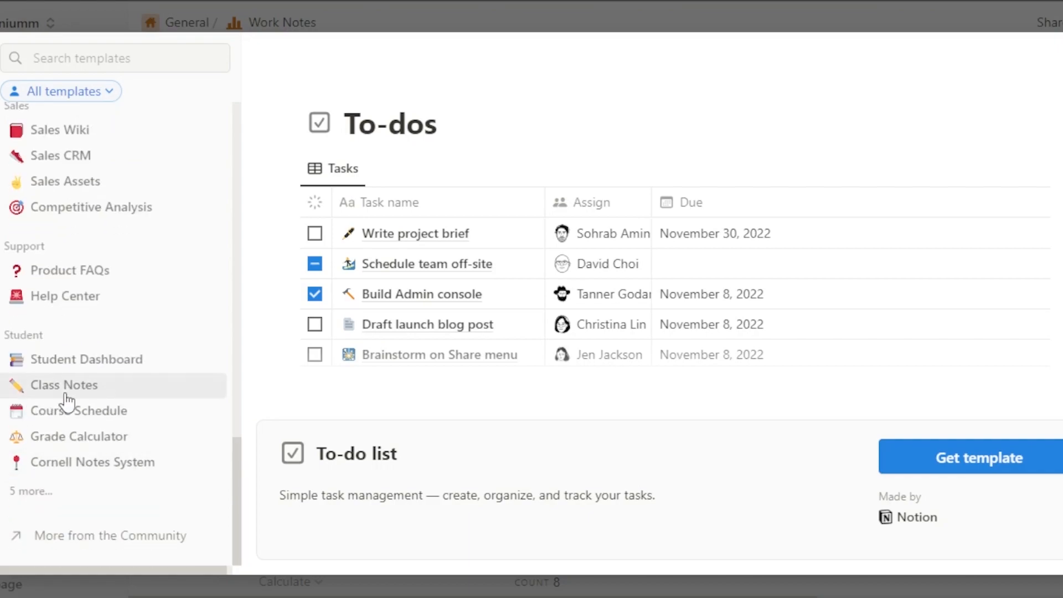
click(37, 492)
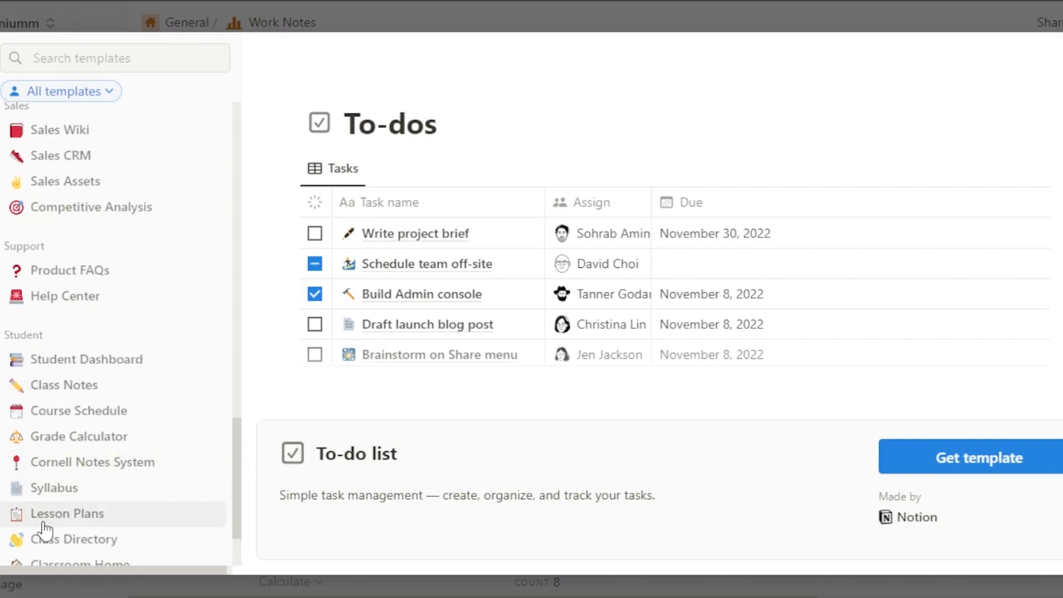
- Add the suggested To-do list template to the workspace and collapse the sidebar
drag(237, 443, 230, 135)
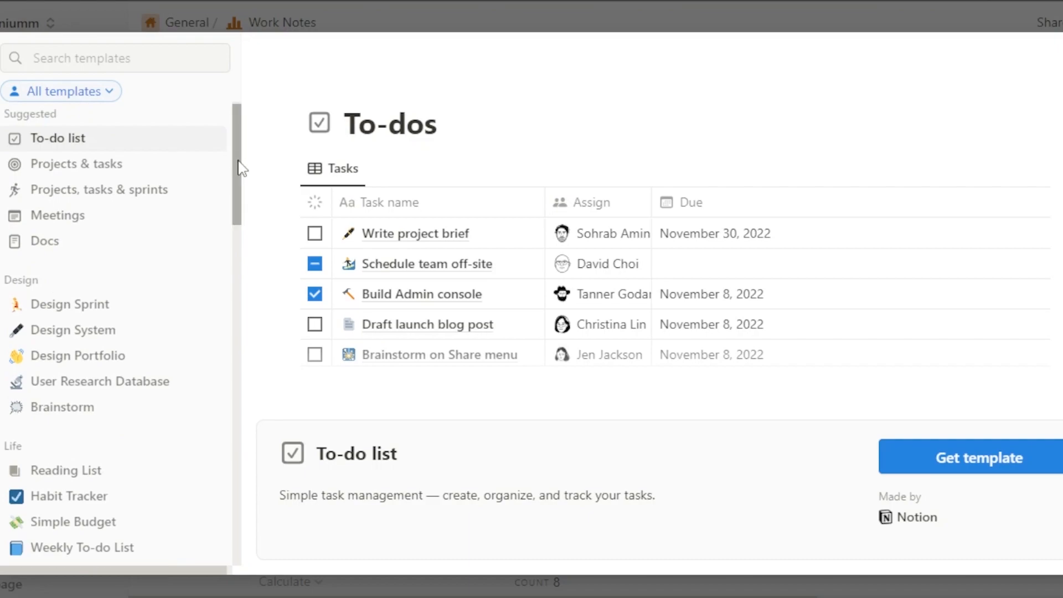
scroll(241, 168, up, 1)
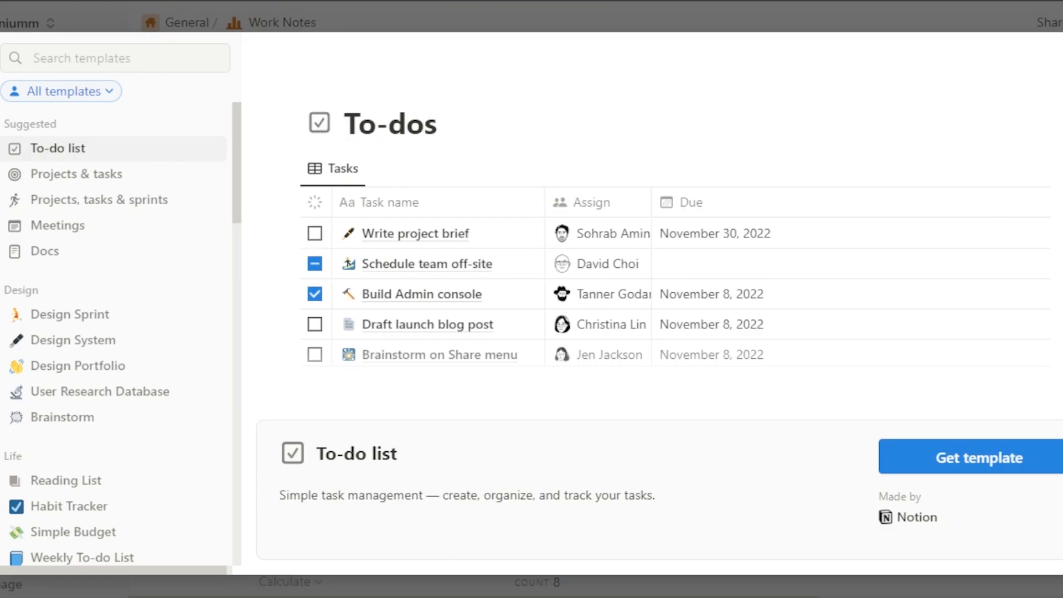
scroll(653, 222, down, 3)
scroll(653, 221, up, 3)
click(951, 459)
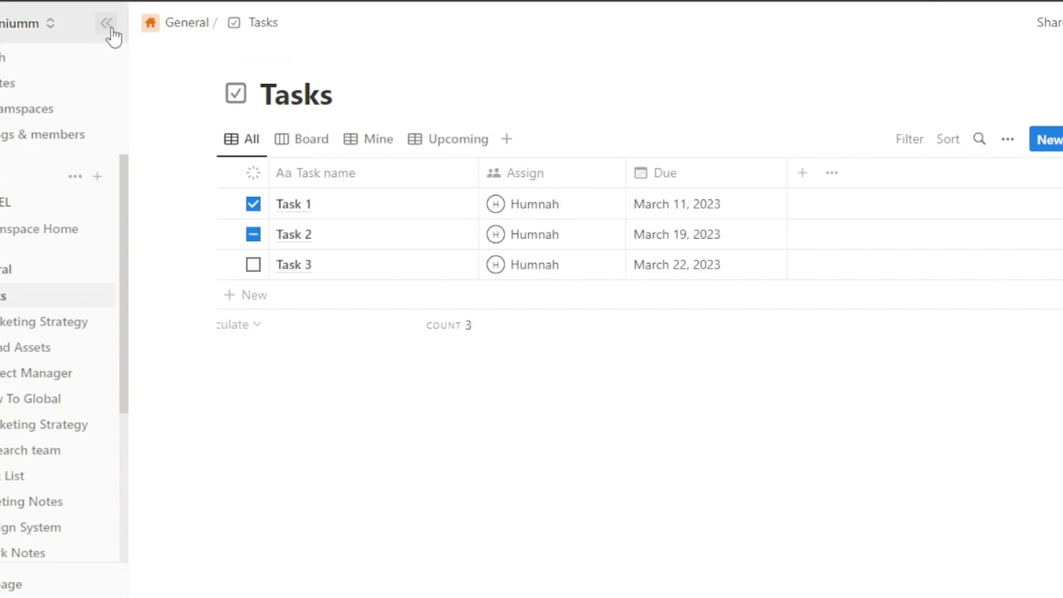
click(110, 25)
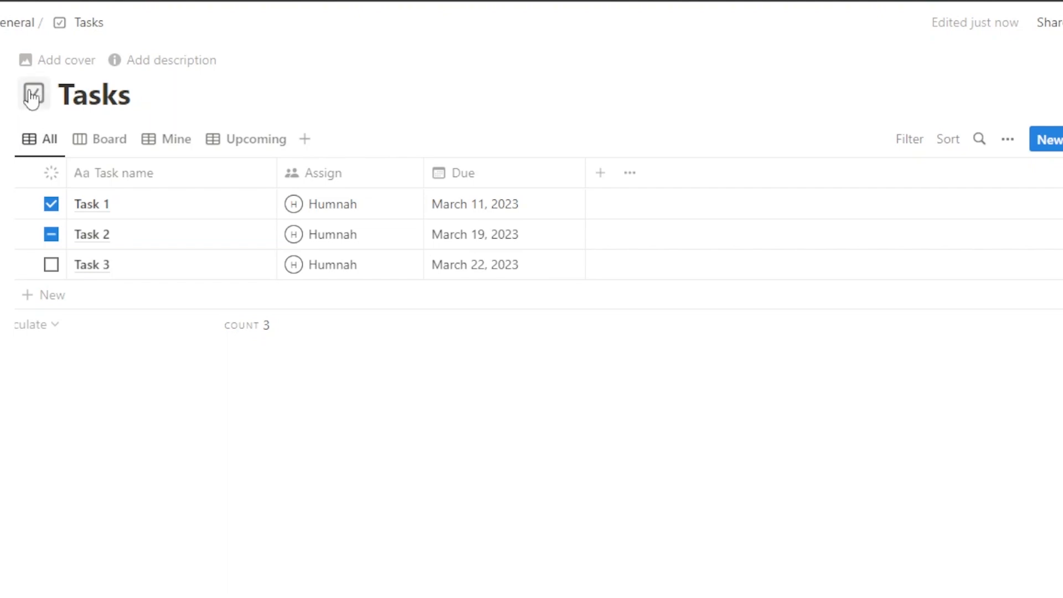
- Customize the Tasks page with a cover, a pink overlapping-rectangles icon and the title MY TASK LIST
click(38, 62)
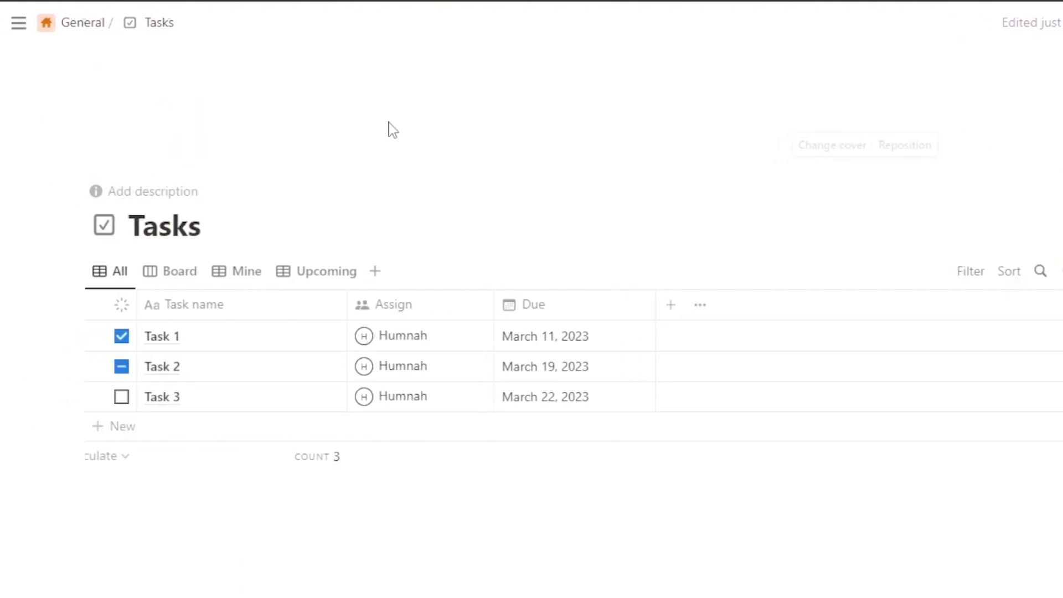
click(104, 225)
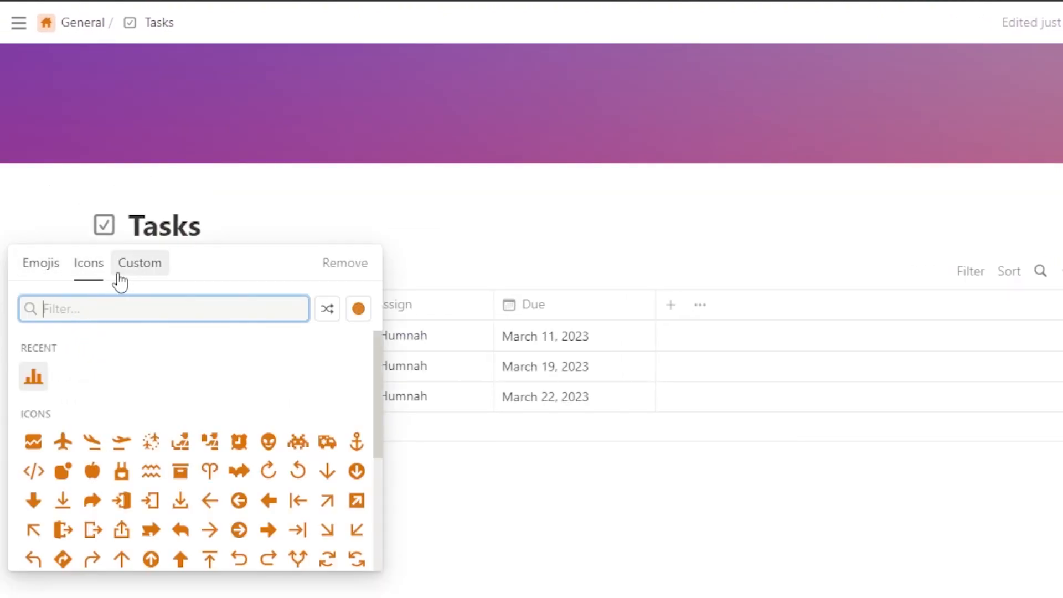
click(360, 310)
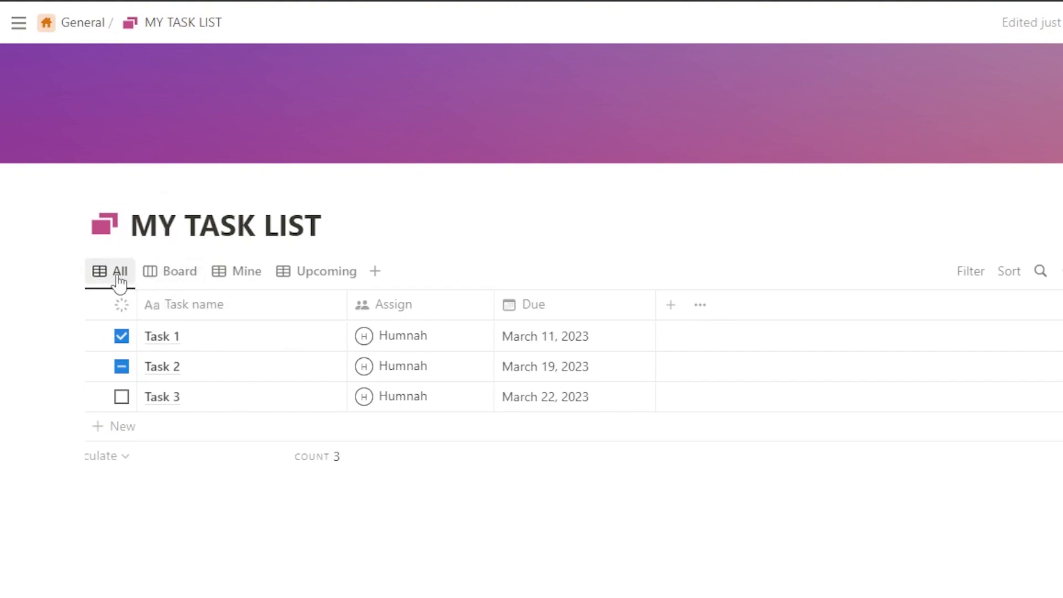
- Review the tasks by status in the Board view, then return to the All table view
click(179, 285)
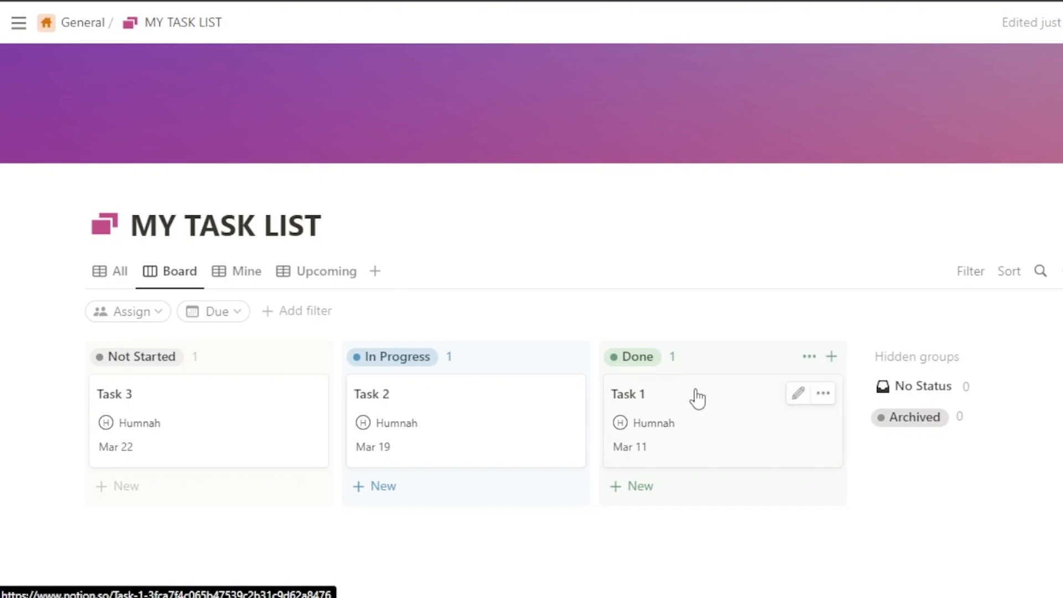
scroll(531, 299, down, 2)
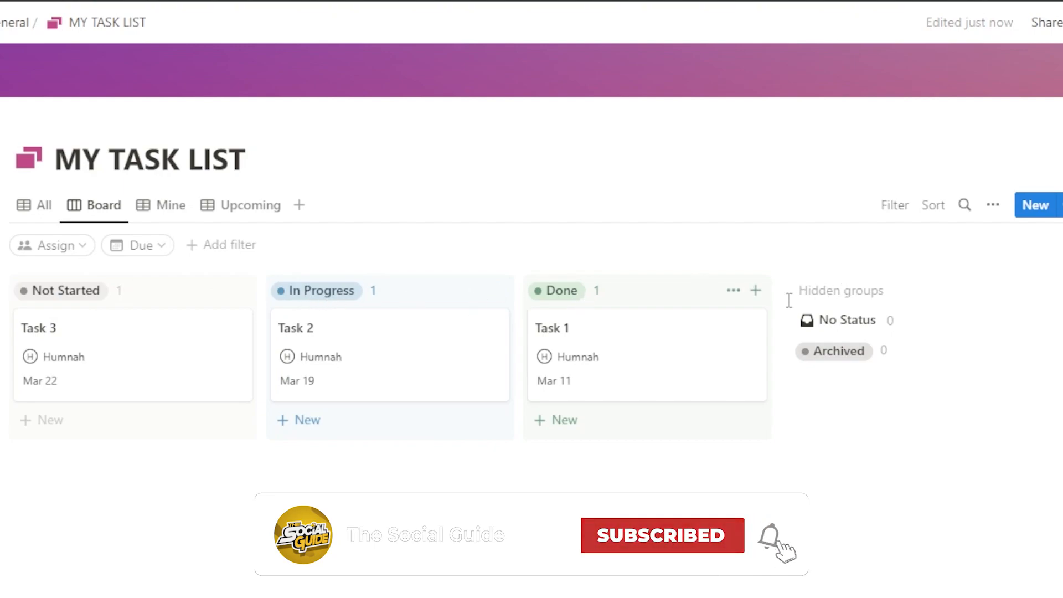
click(39, 205)
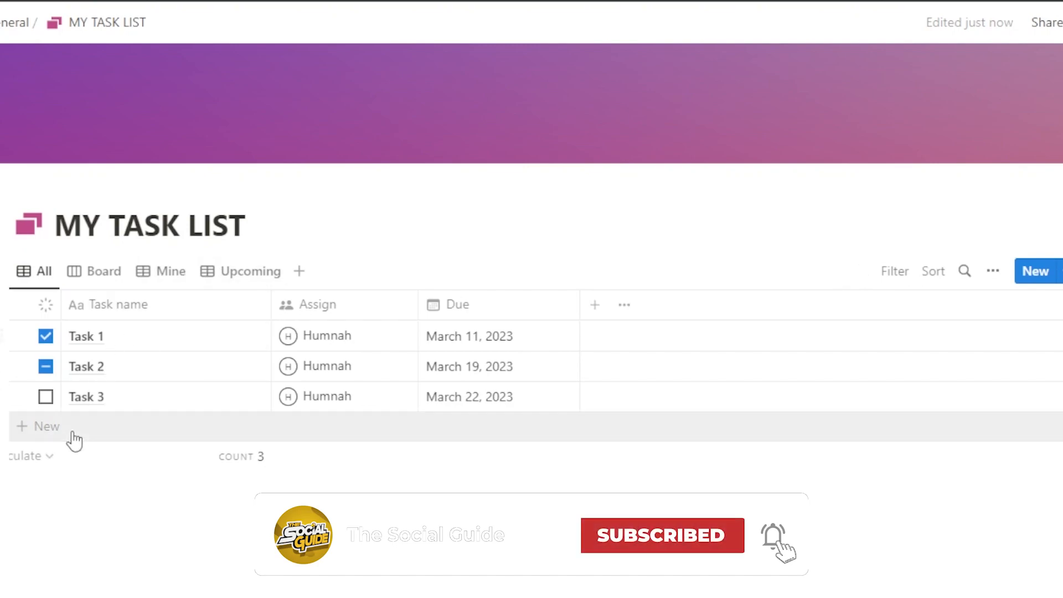
- Check the Not Started group in the Board view and return to the All table
click(95, 271)
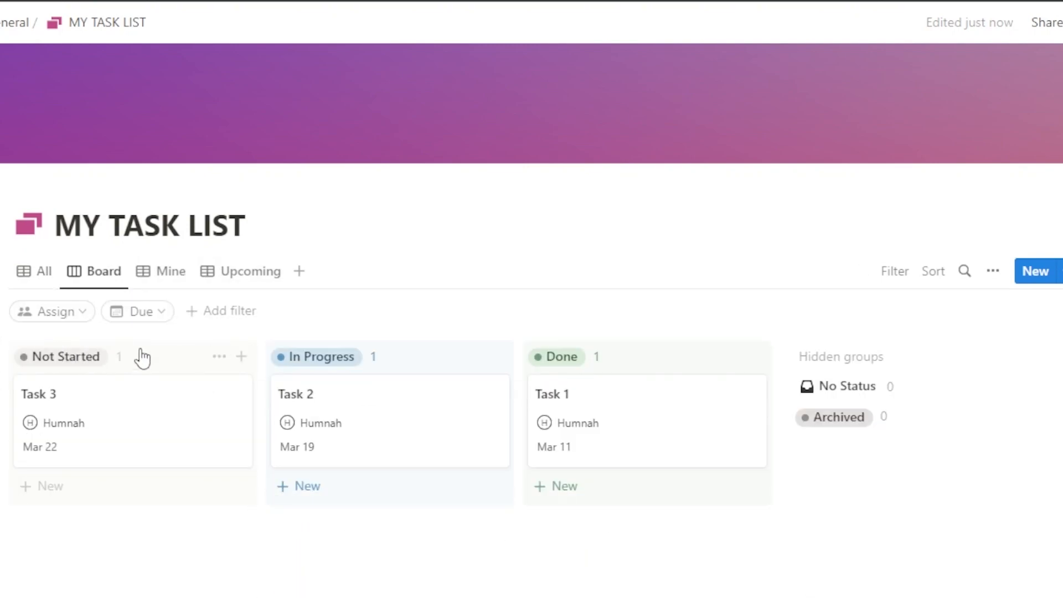
click(220, 357)
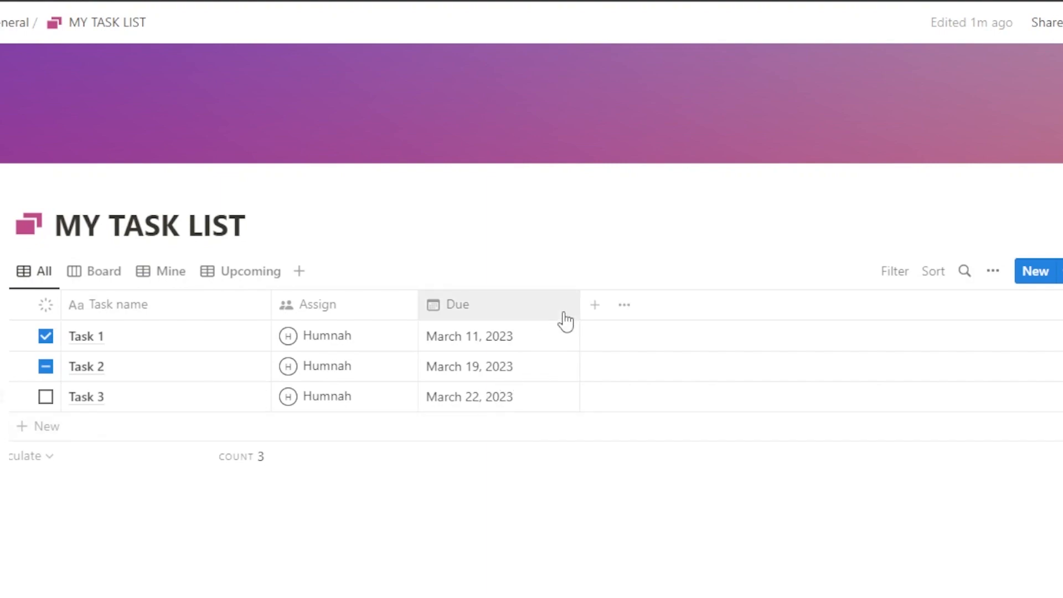
- Add the suggested Priority property as a new column in the All table
click(595, 306)
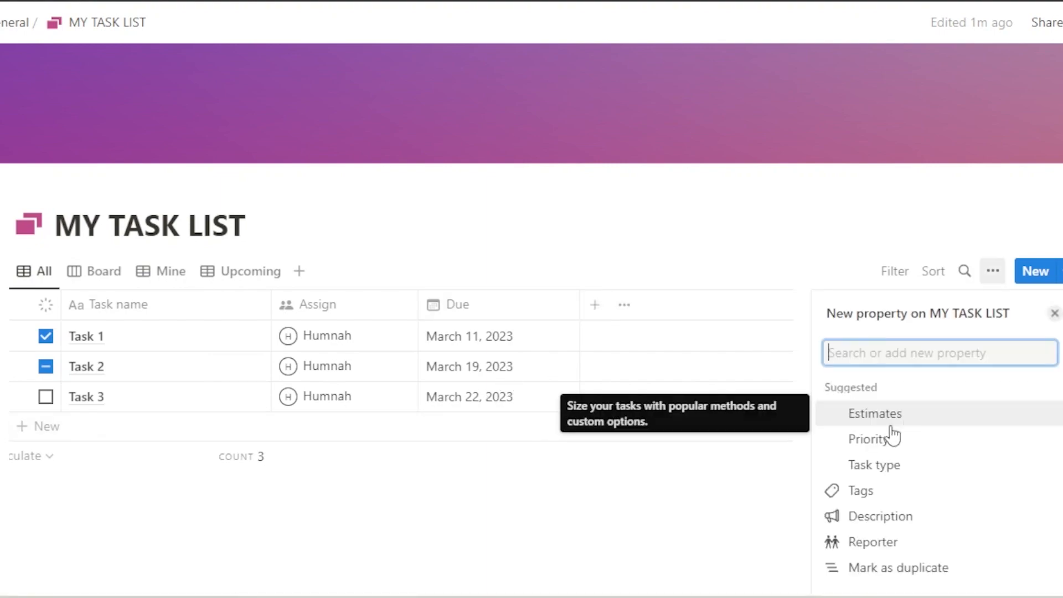
click(858, 442)
click(938, 470)
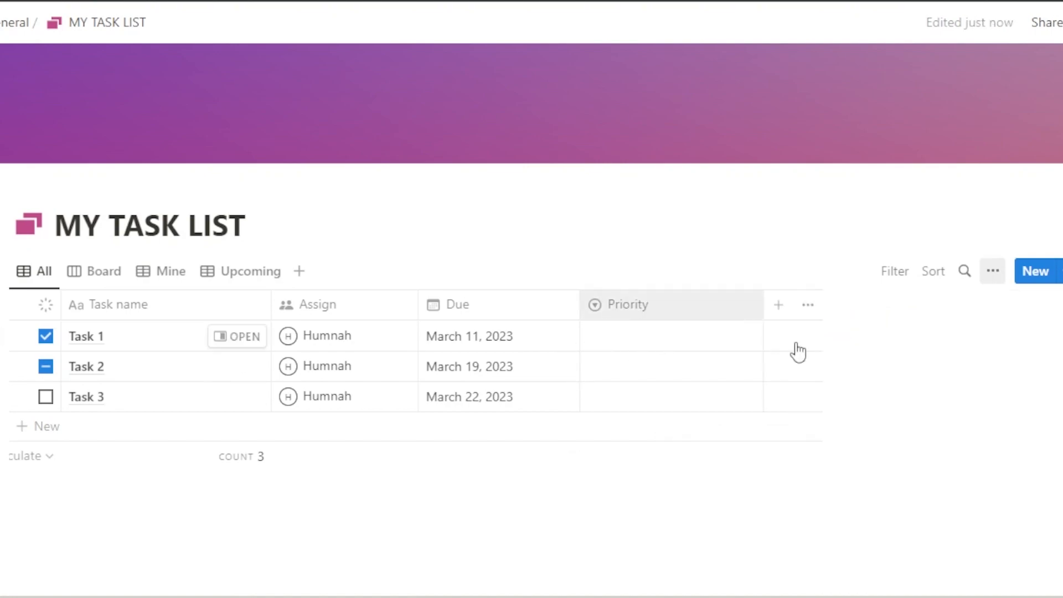
- Add a second Status-type property to the task table, keeping its default name and options
click(780, 306)
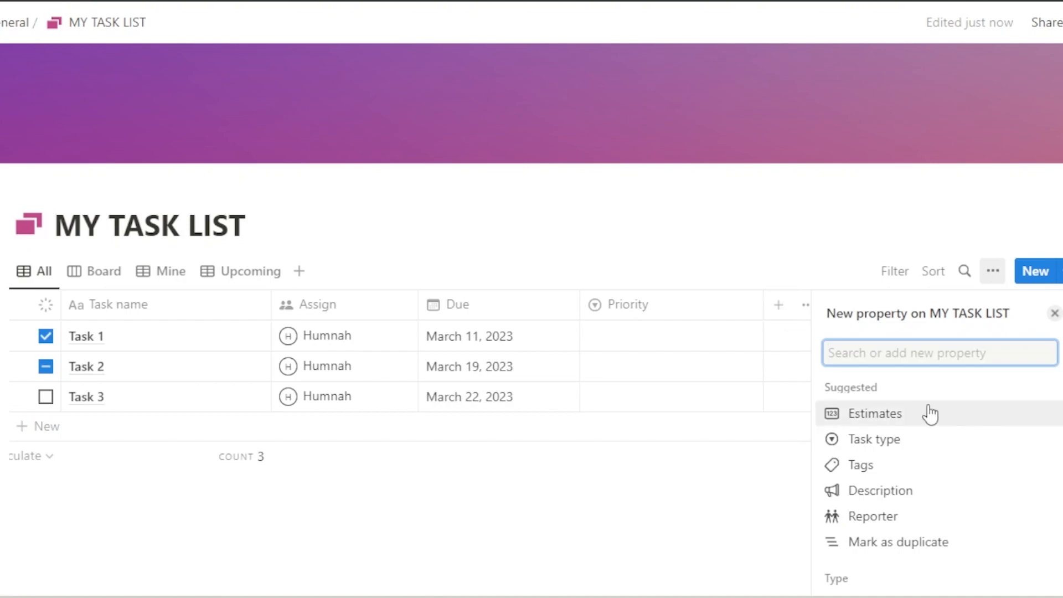
scroll(1058, 441, down, 5)
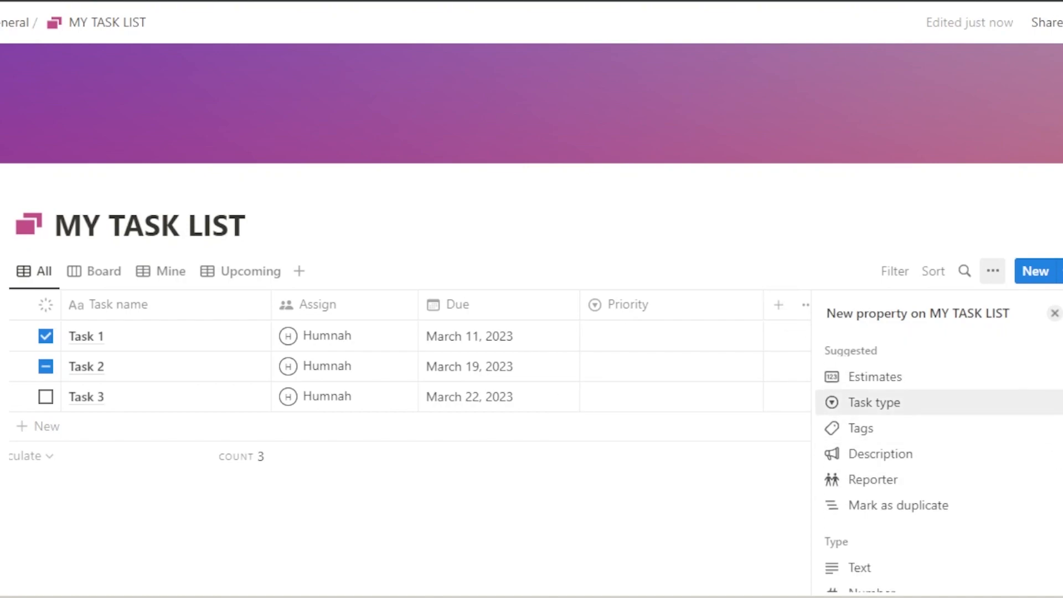
scroll(941, 459, down, 2)
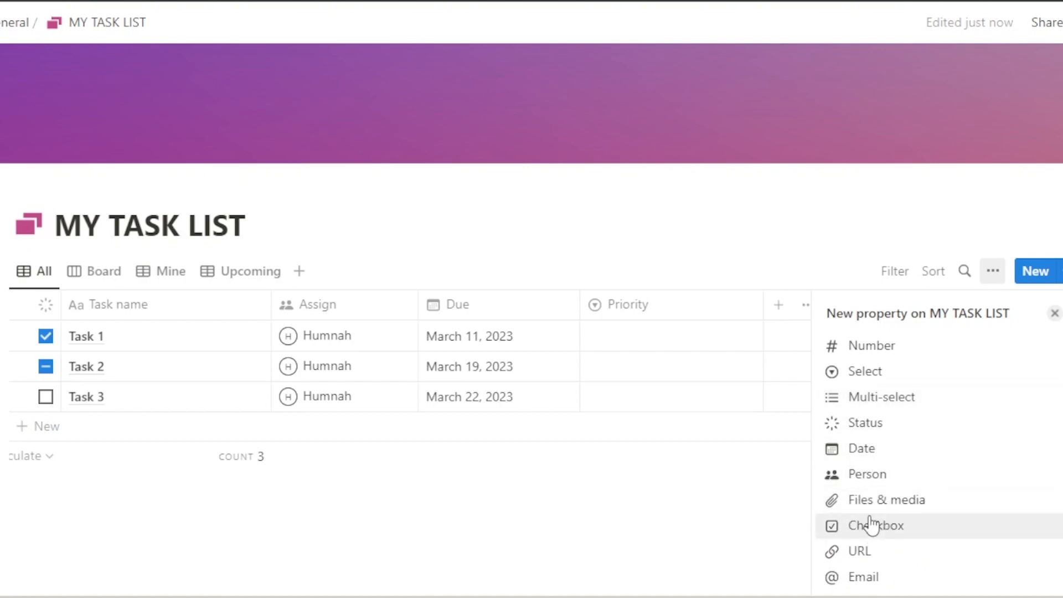
click(864, 427)
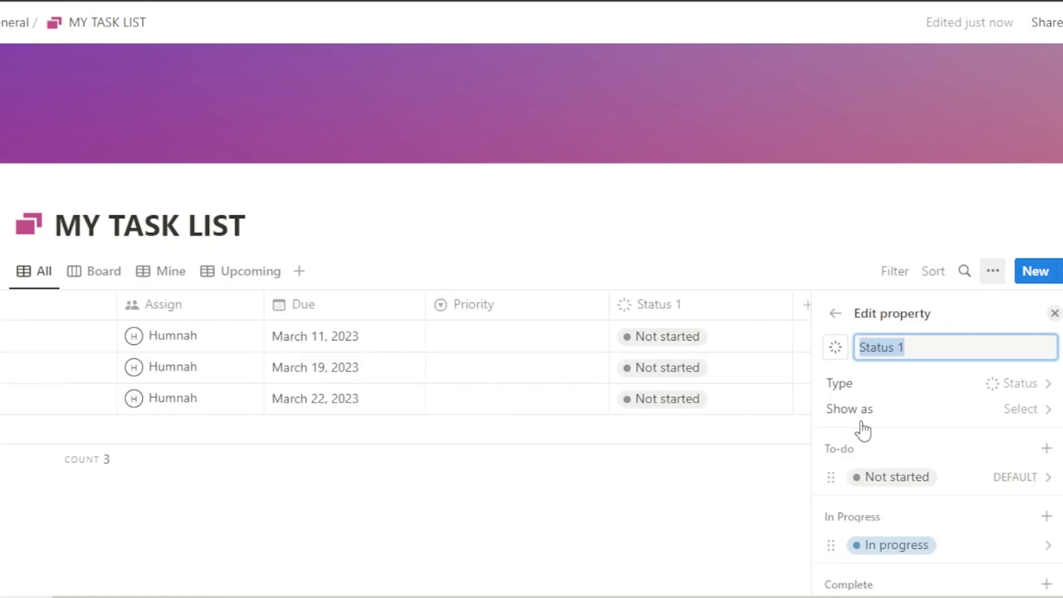
click(778, 265)
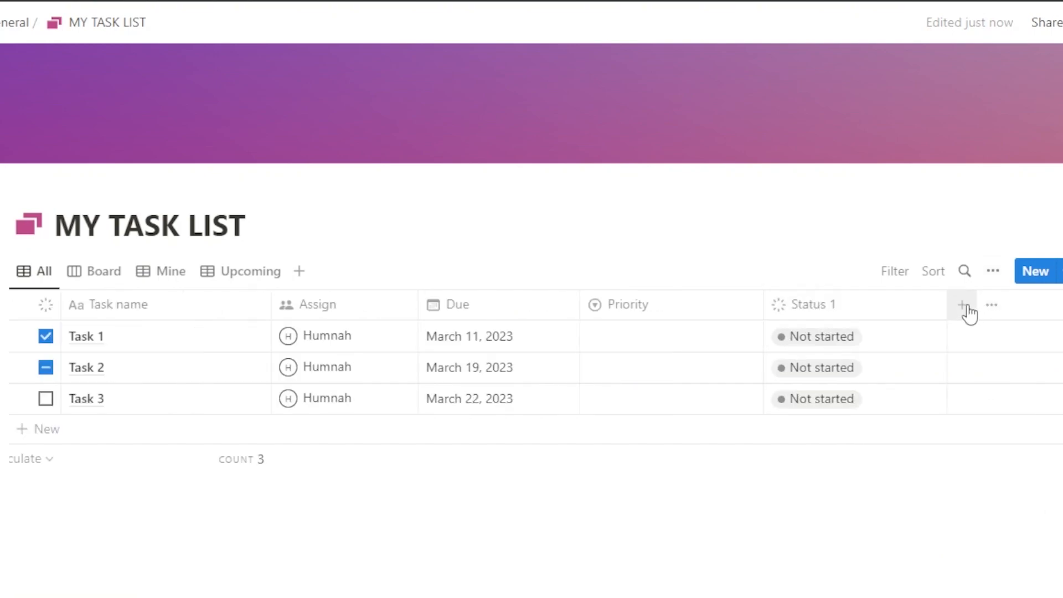
- Add the suggested Tags property to the task table
click(964, 306)
scroll(939, 439, down, 6)
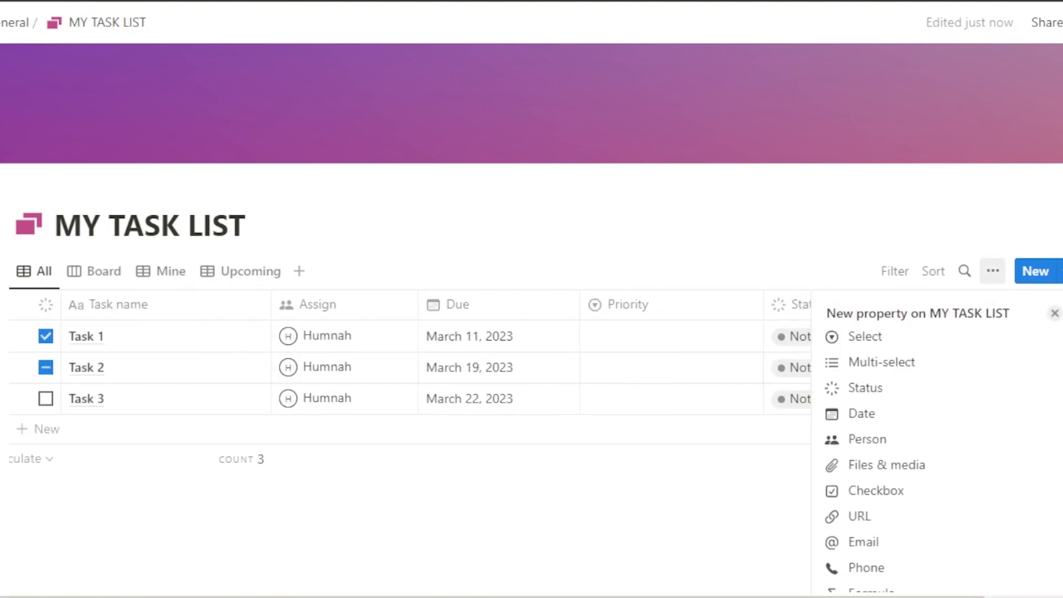
scroll(939, 471, up, 6)
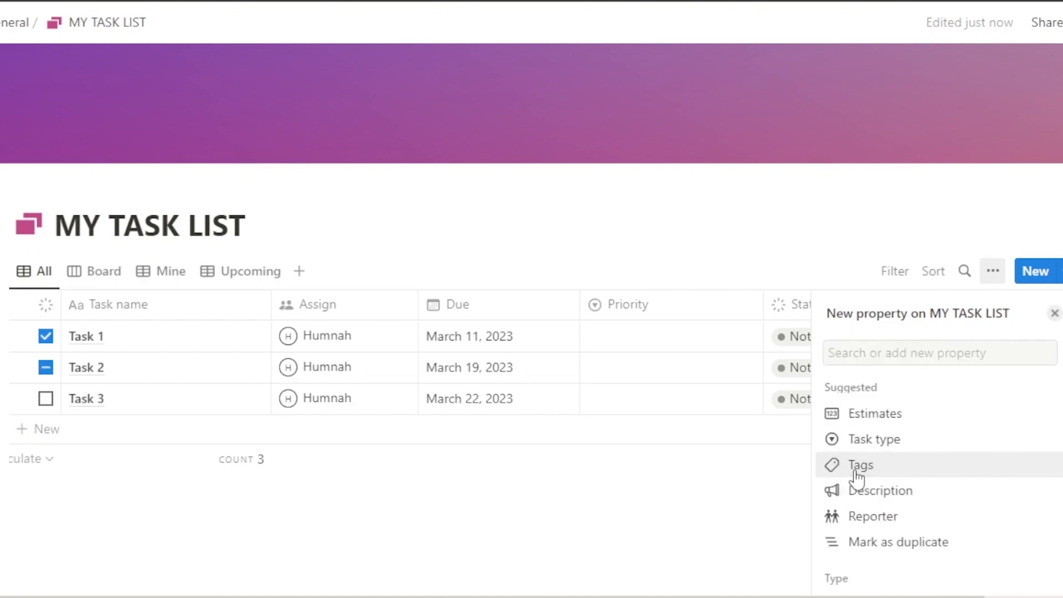
click(847, 466)
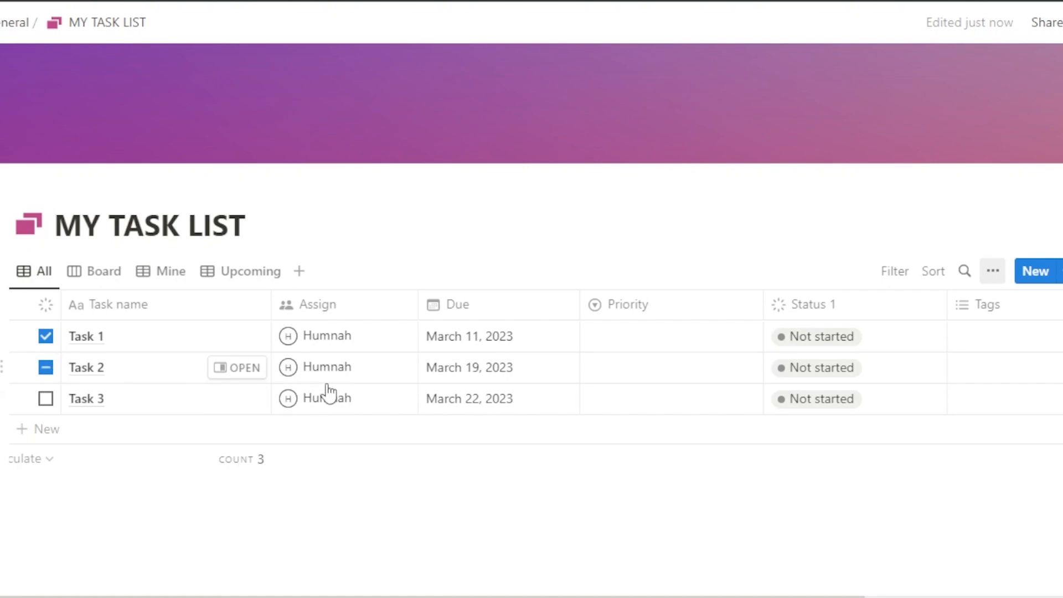
- Look over the task cards by status in the Board view and go back to the All table
click(92, 274)
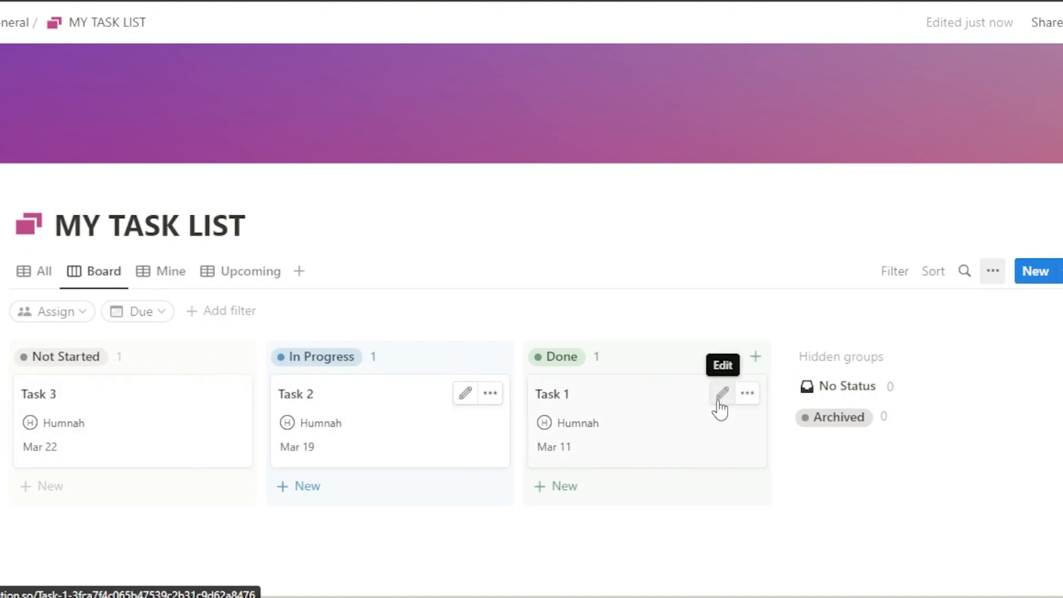
click(18, 279)
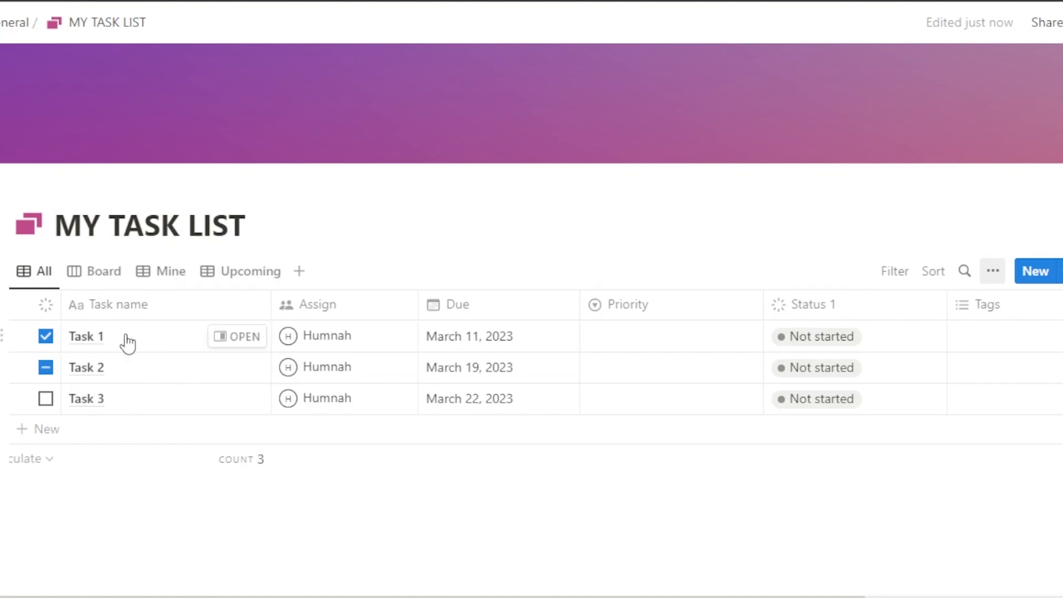
- Rename the three tasks "Proofread the thesis", "submit pensing assignments" and "Email AC and Dean", and add a fourth task "submit documents"
click(170, 340)
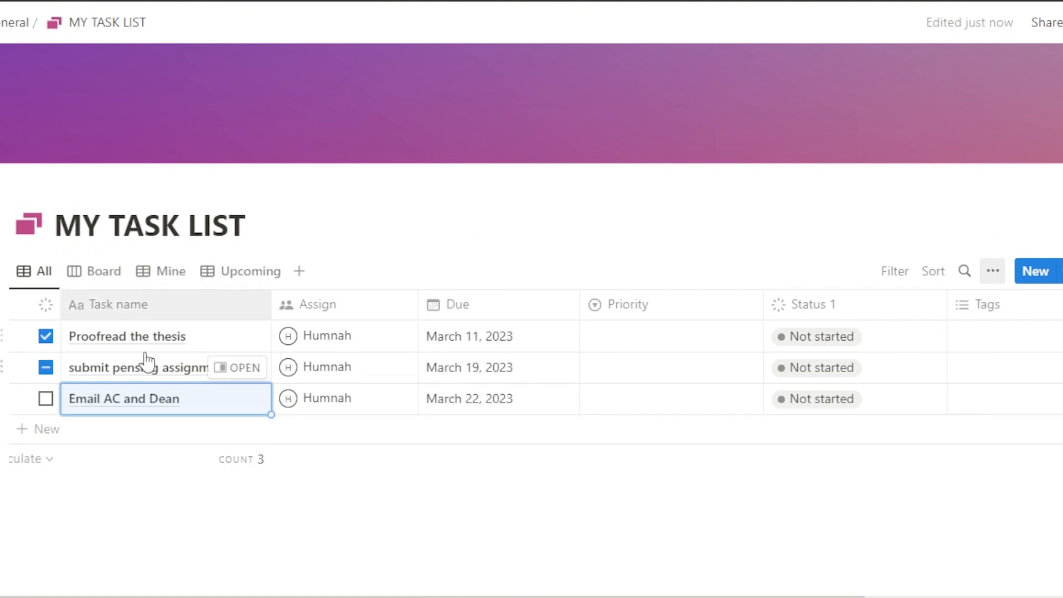
click(48, 443)
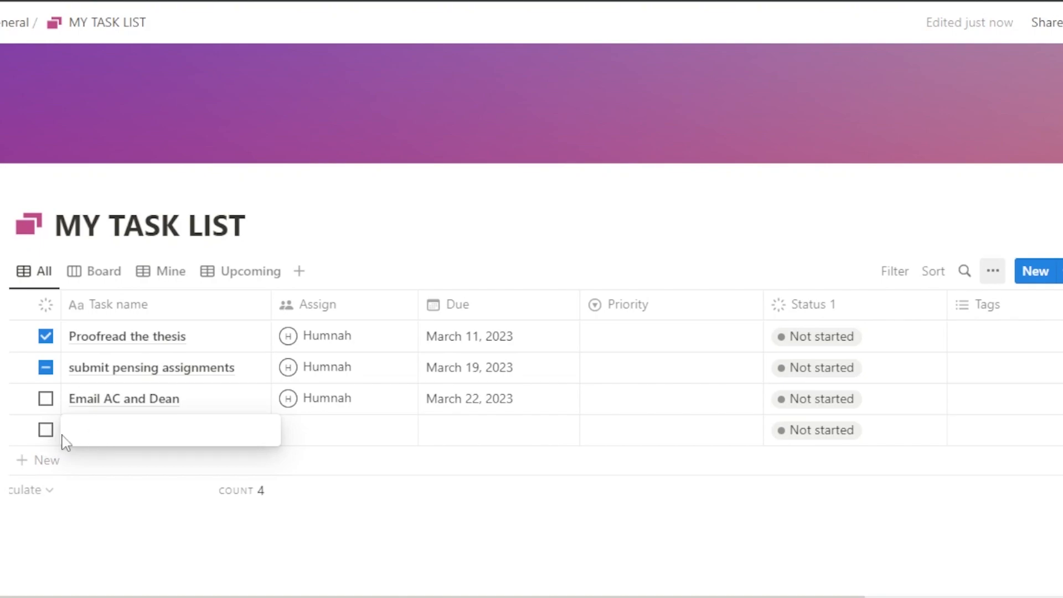
text(submit documents)
key(Return)
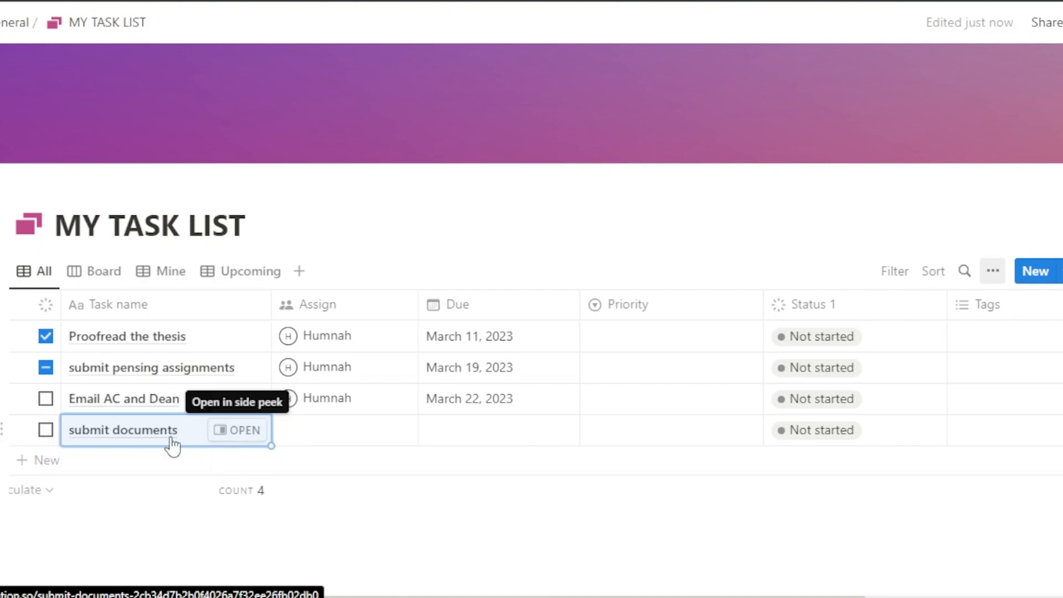
- Open the submit documents task in side peek, keep its Status at Not Started and assign it to the first listed member
click(237, 430)
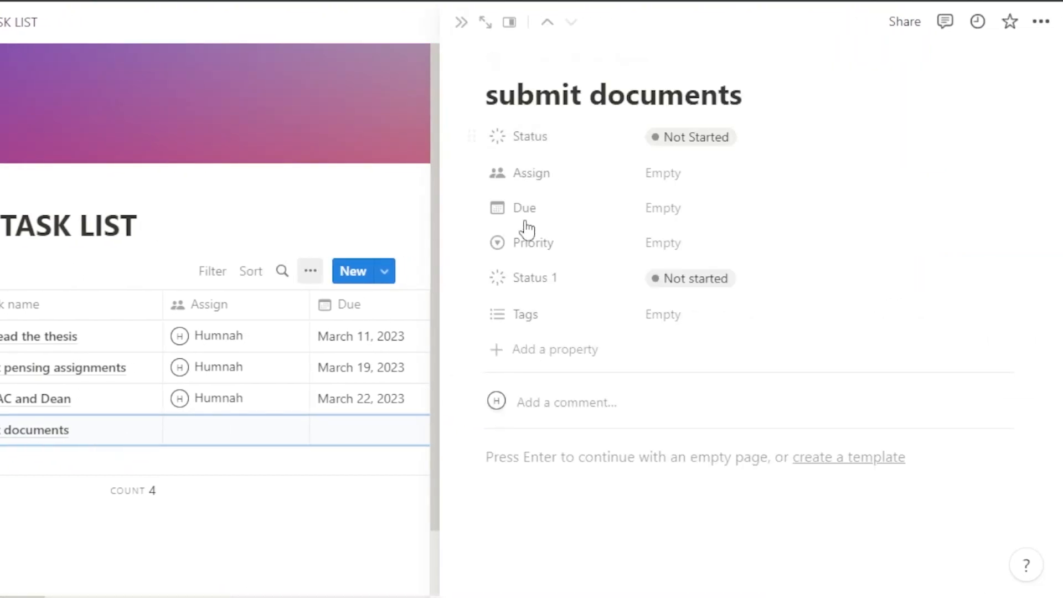
click(688, 138)
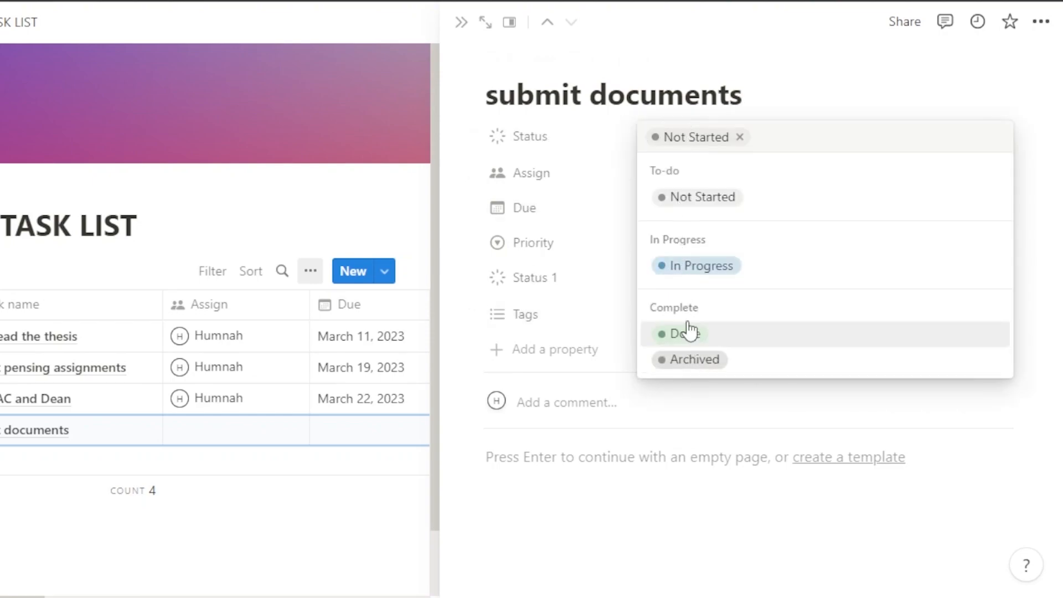
click(680, 201)
click(661, 176)
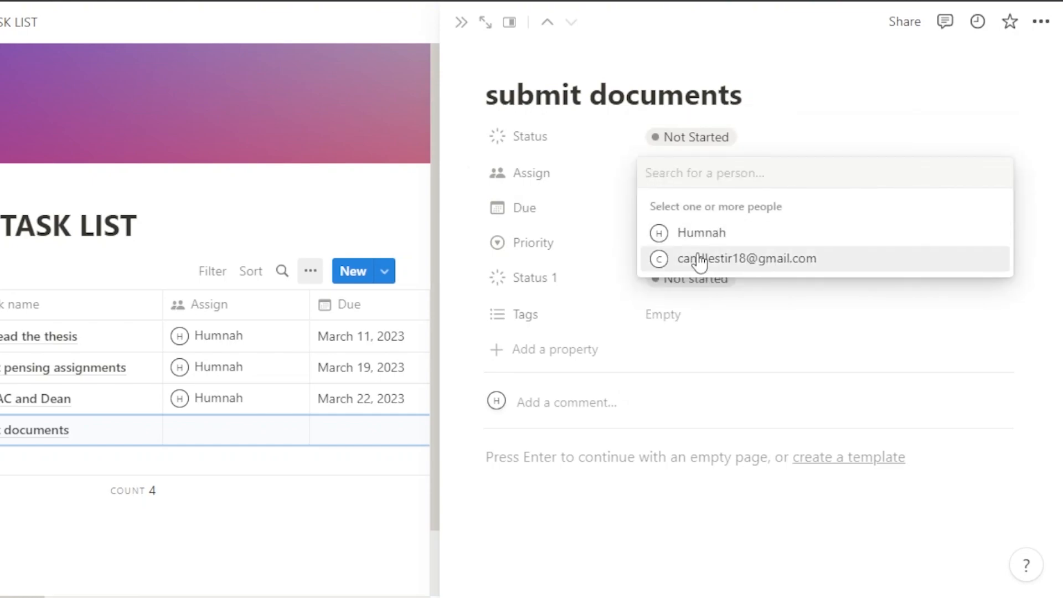
click(685, 236)
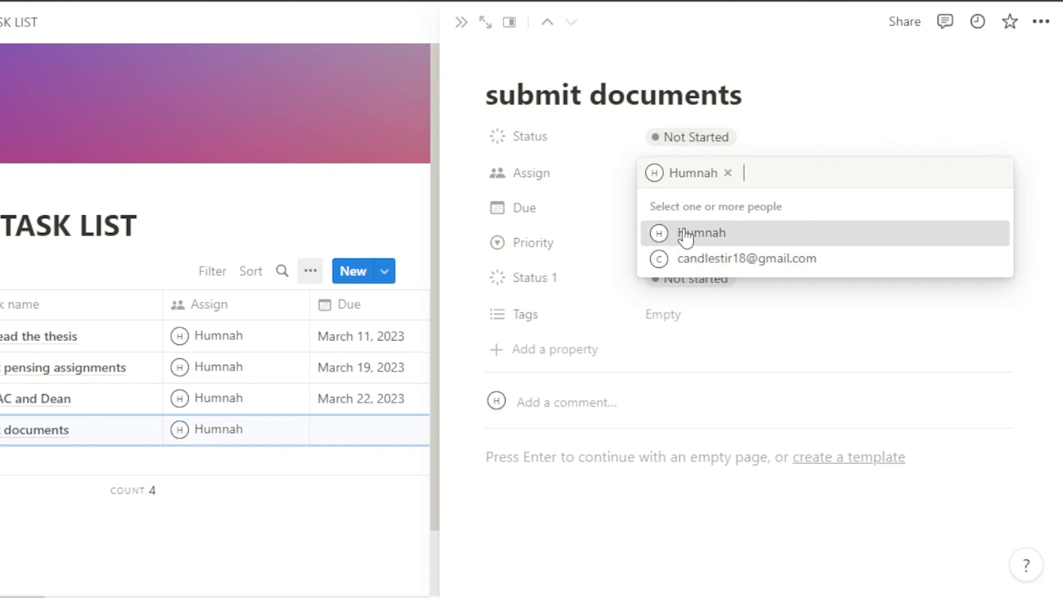
click(600, 145)
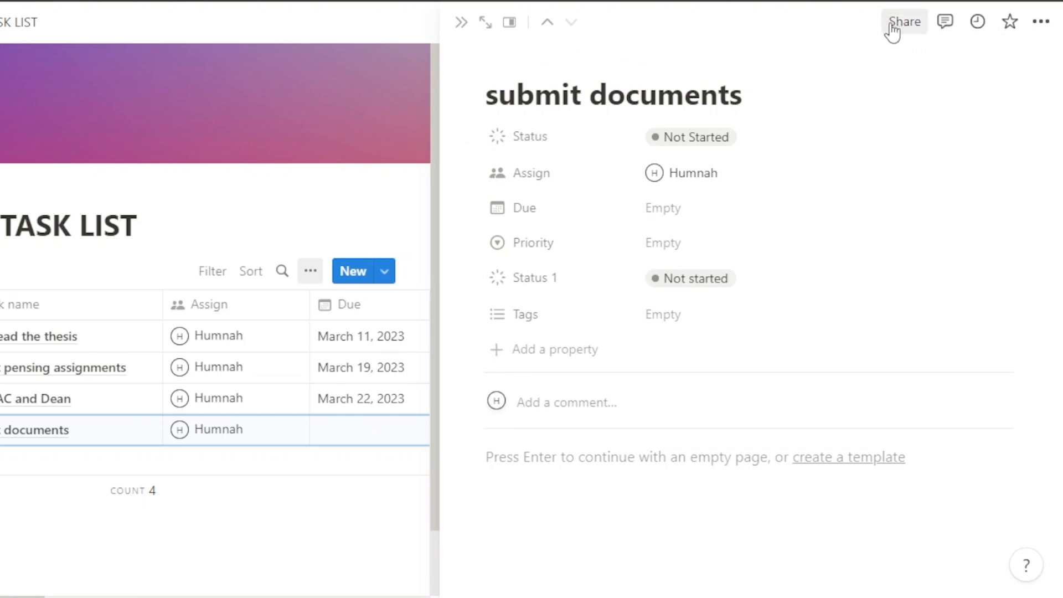
- Tag the submit documents task as Improvement and set its Priority to High
click(676, 314)
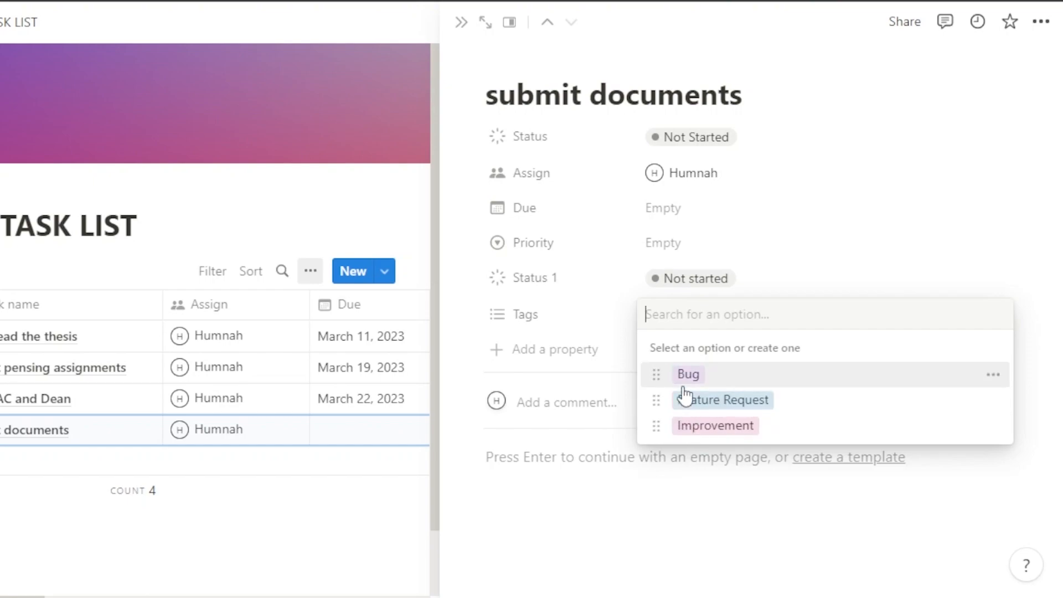
click(685, 426)
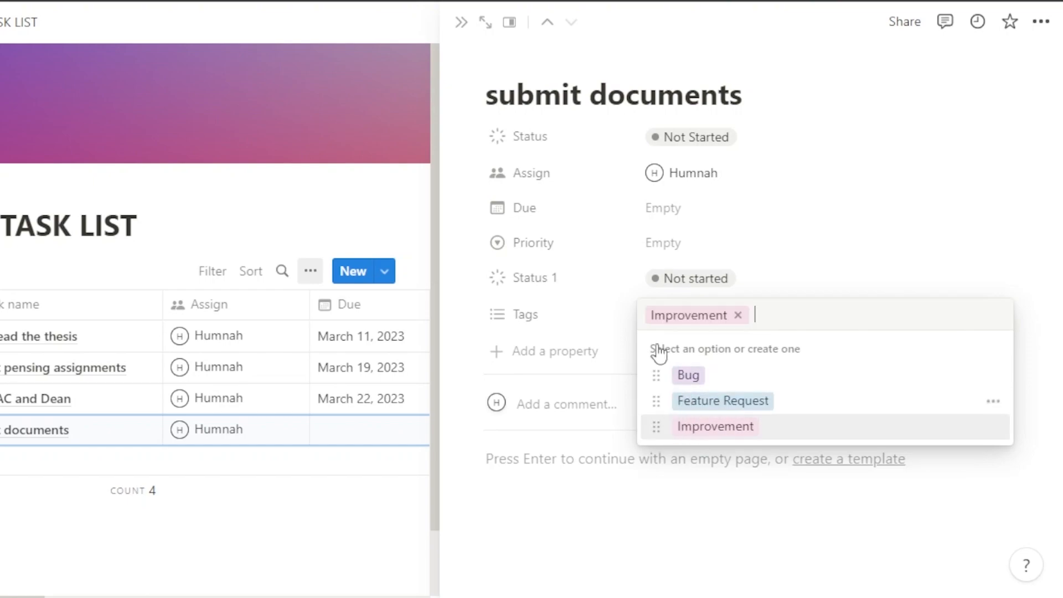
click(892, 206)
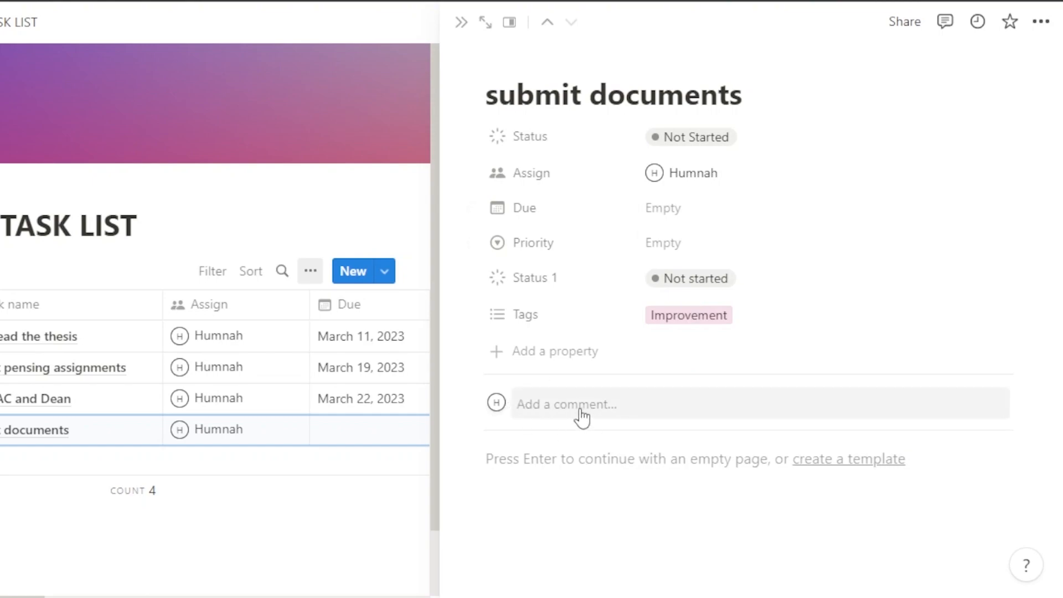
click(638, 250)
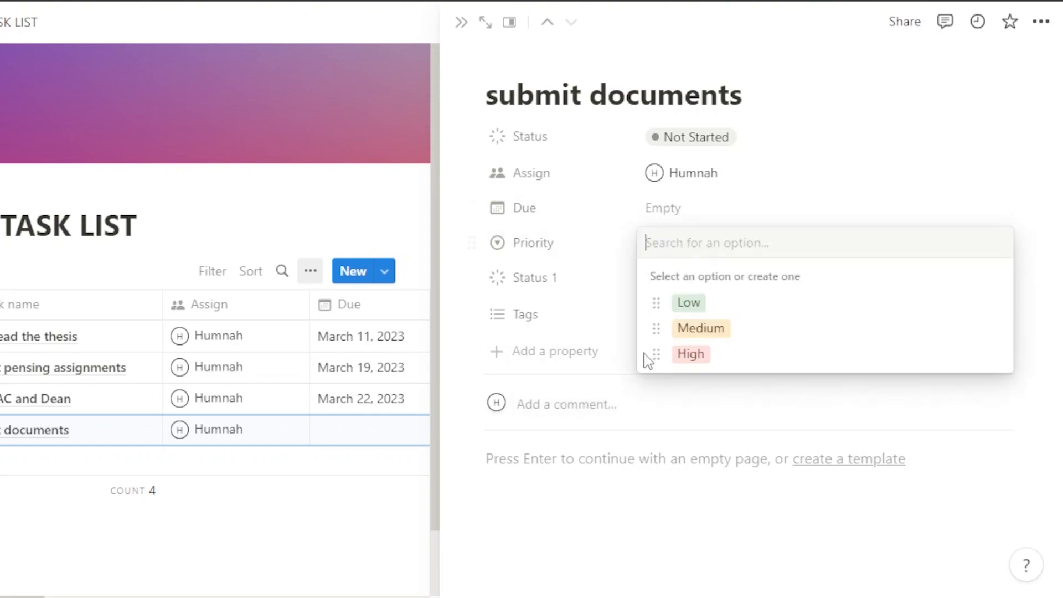
click(684, 357)
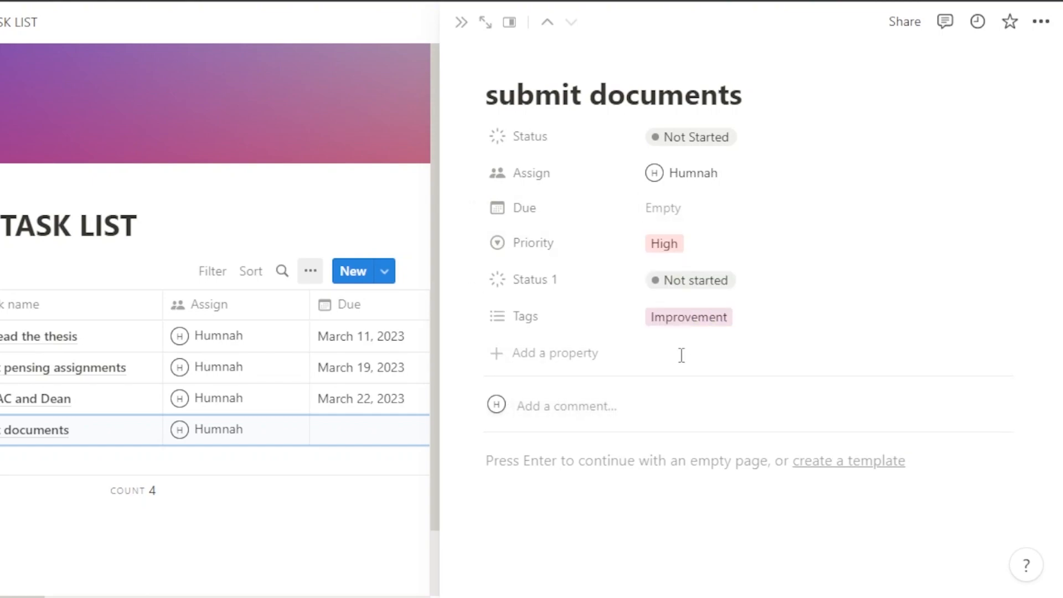
- View the Due date calendar of the submit documents task without picking a date, and close the task page
click(664, 210)
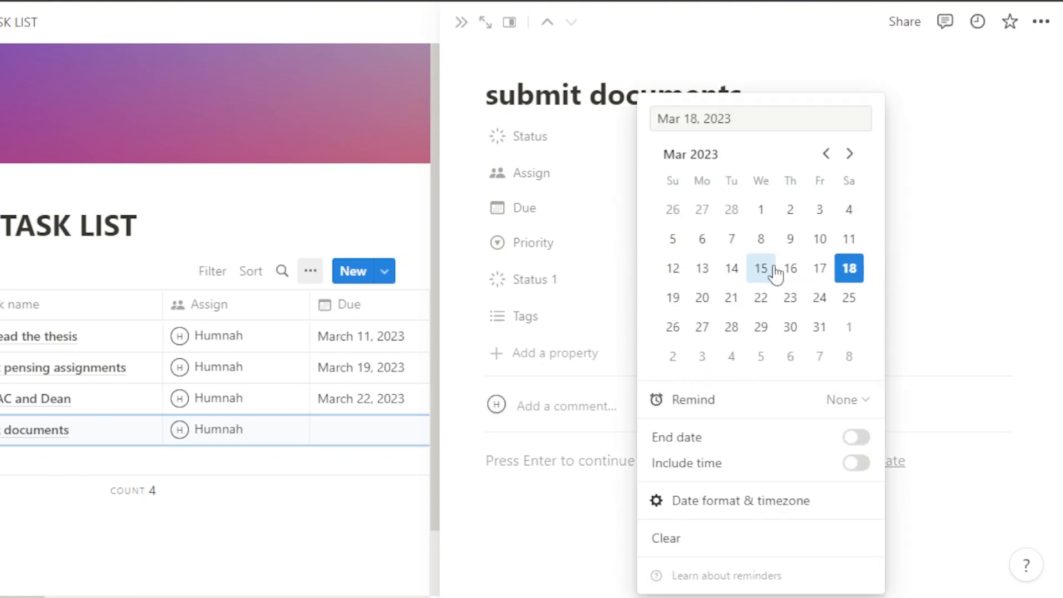
click(946, 128)
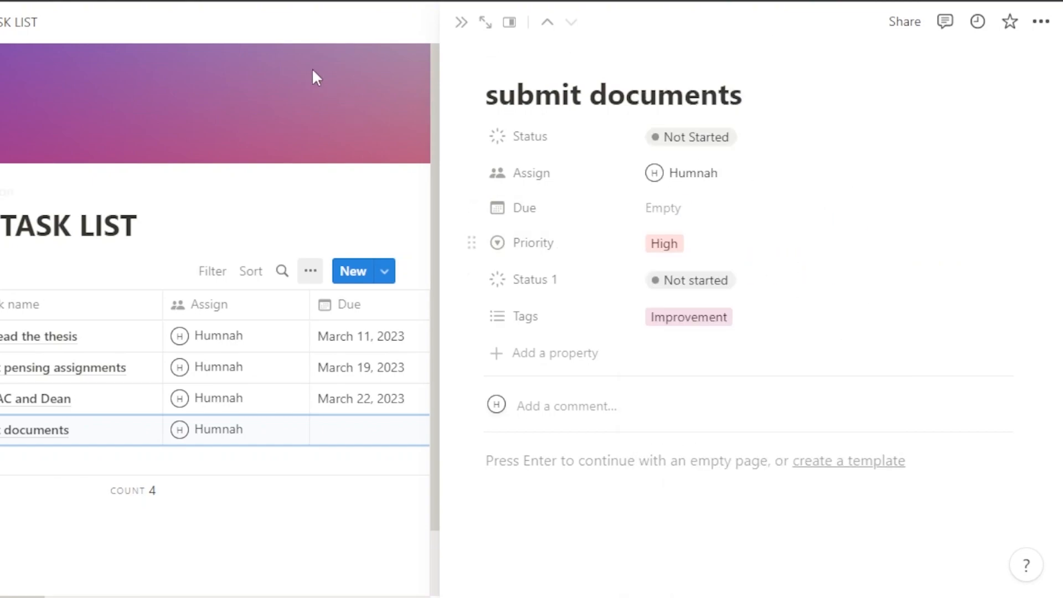
key(Escape)
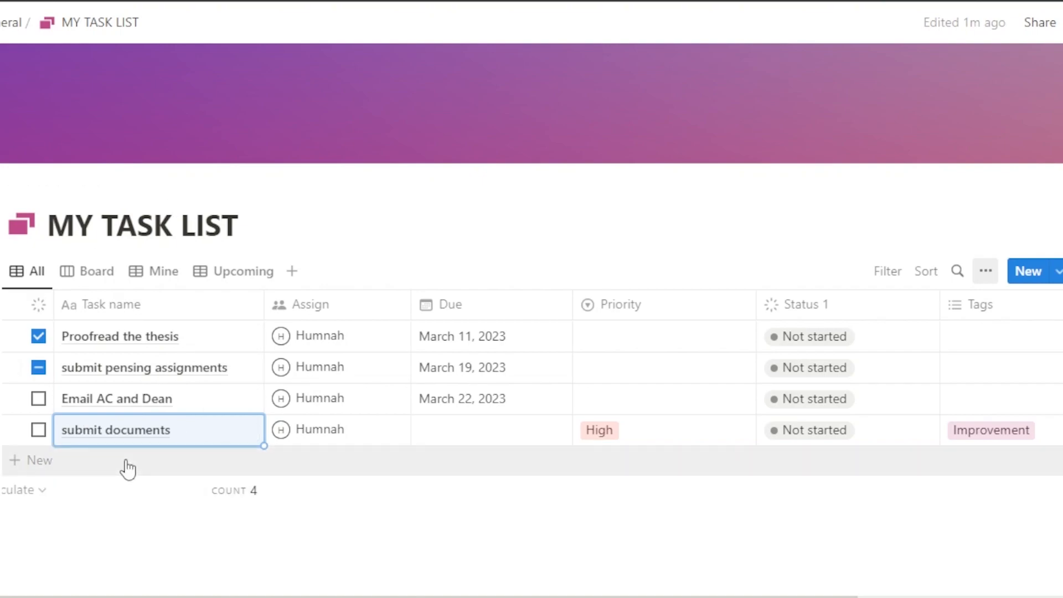
- Look at the view options of the All table and the database's template menu for new tasks
click(986, 274)
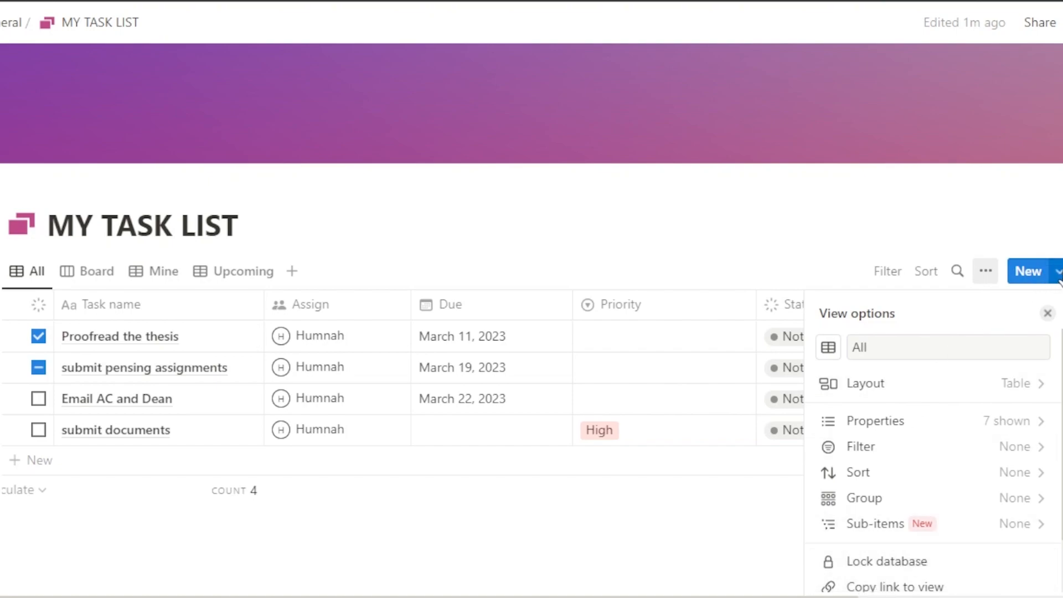
click(1058, 274)
click(1058, 274)
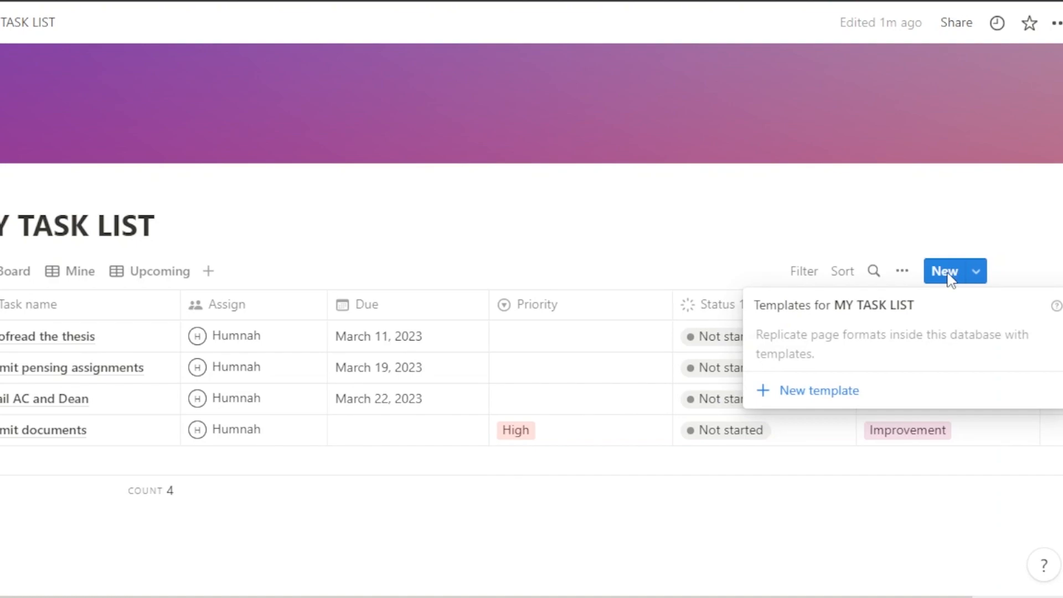
- Add a blank, untitled task to MY TASK LIST and bring back the workspace sidebar
click(946, 273)
click(947, 274)
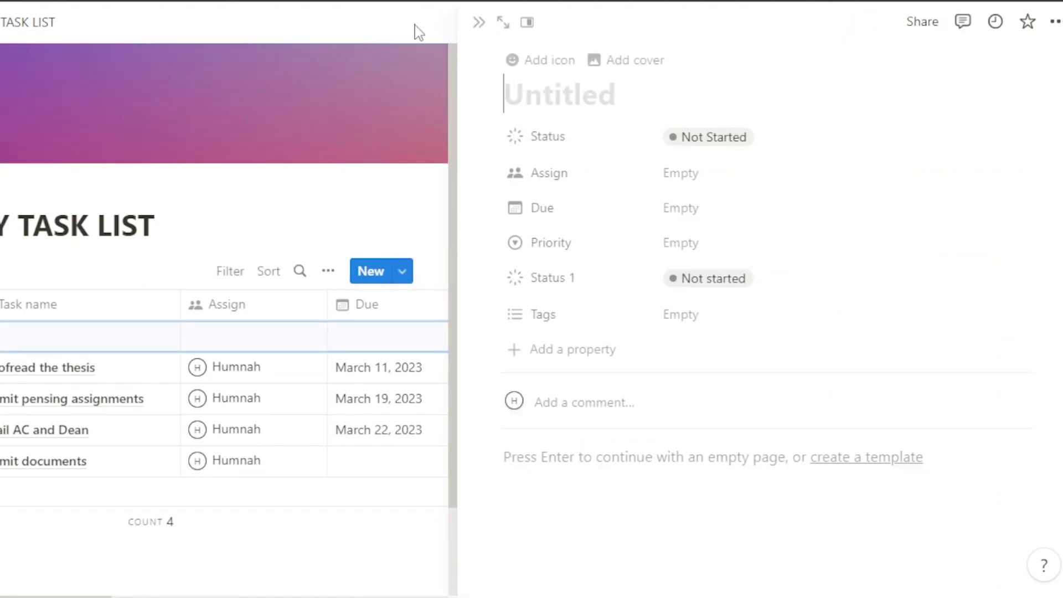
click(478, 23)
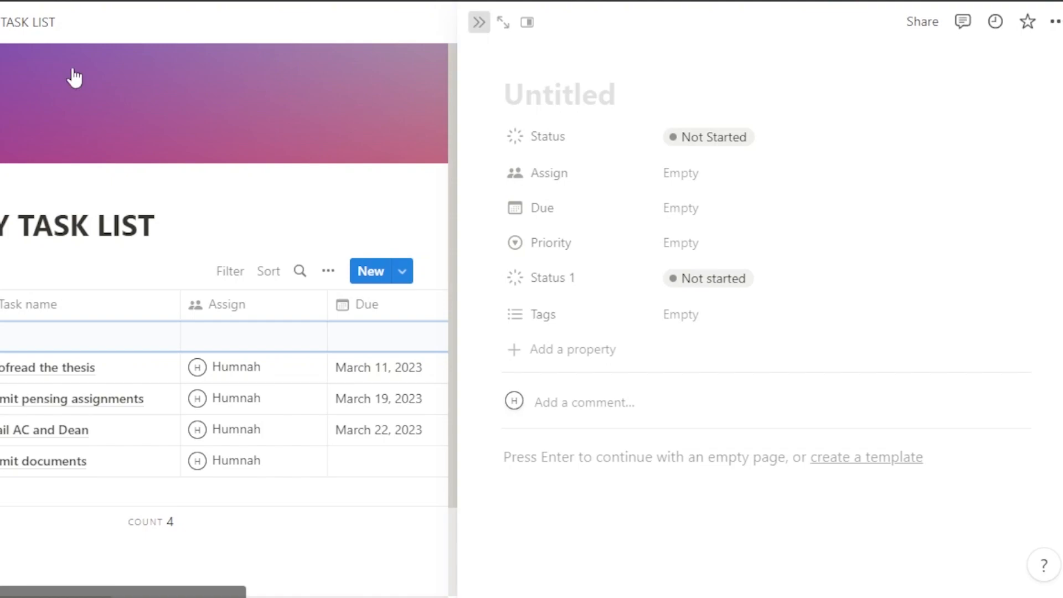
click(14, 23)
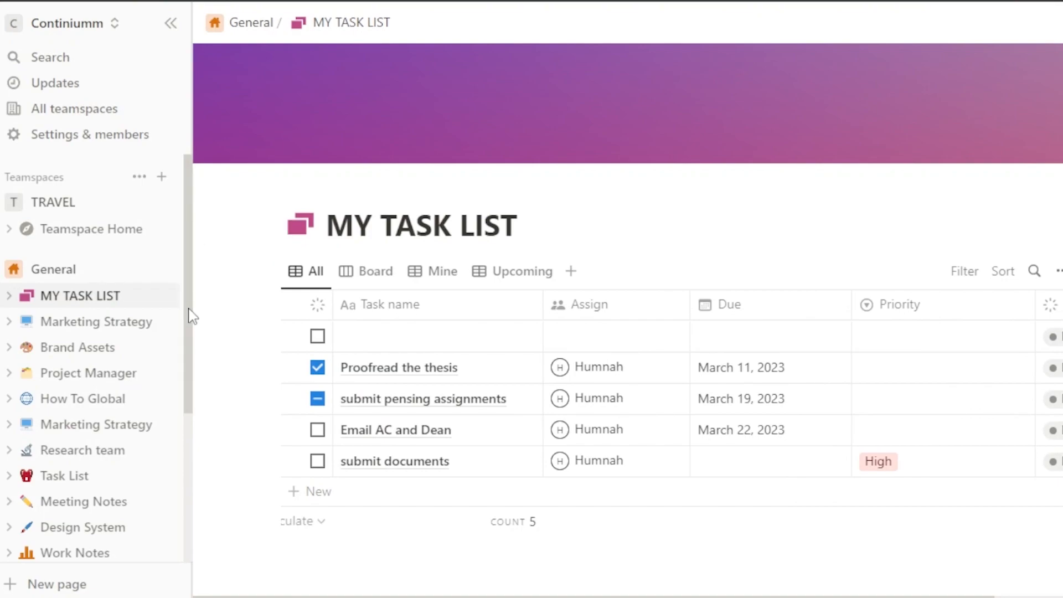
- Open the template gallery and preview the Travel Planner template under Life and the Recruiting Tracker template under Human resources
drag(188, 343, 189, 493)
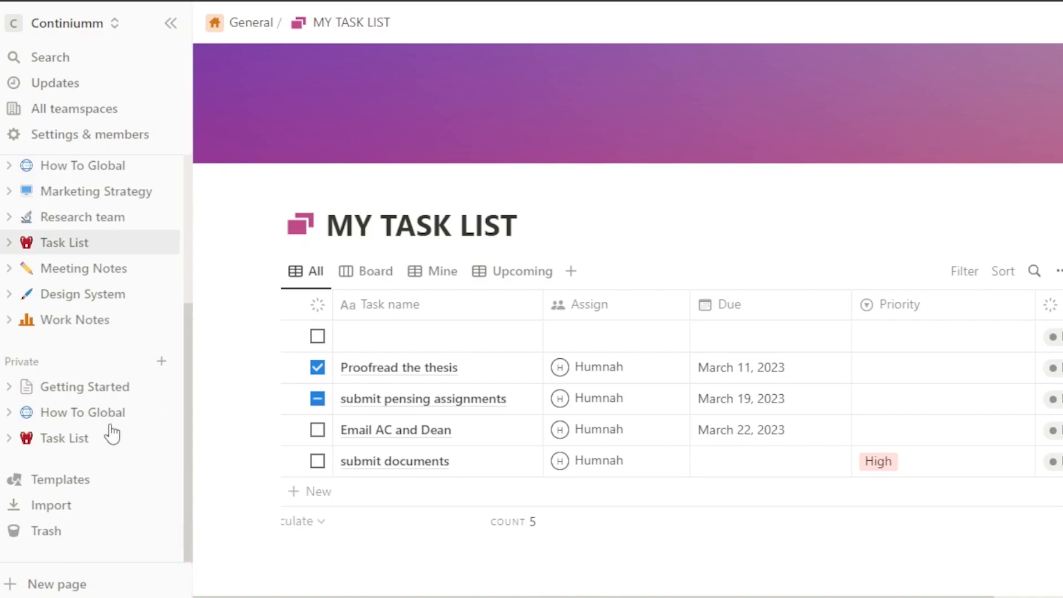
click(71, 482)
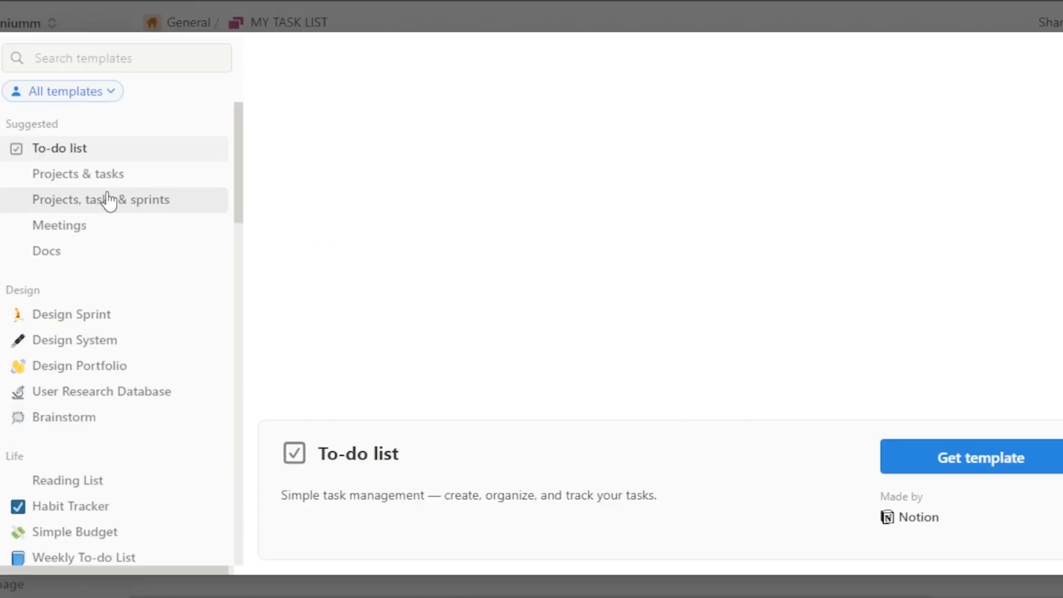
drag(238, 166, 237, 253)
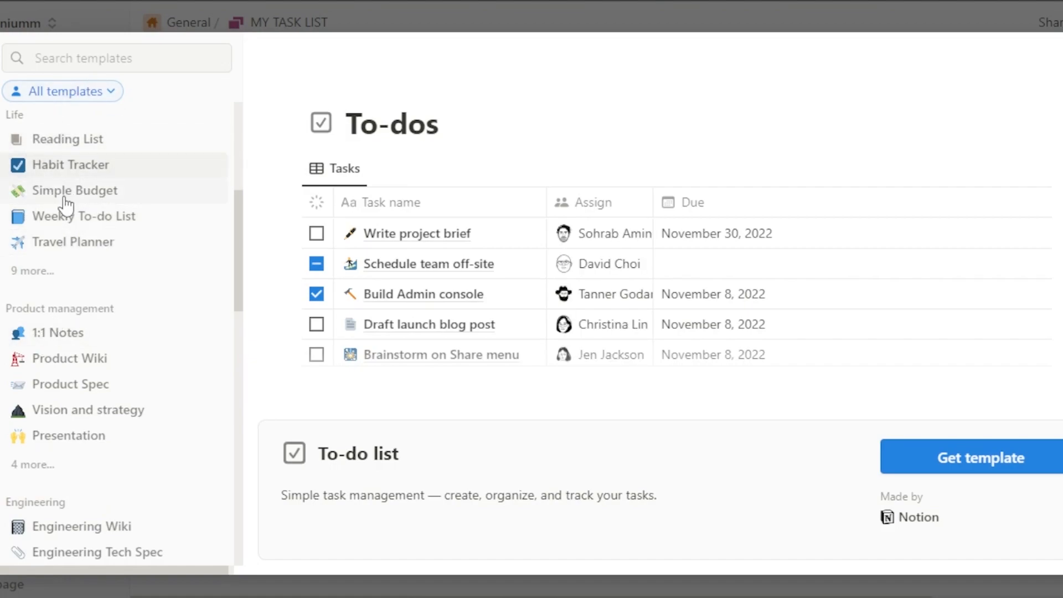
click(73, 241)
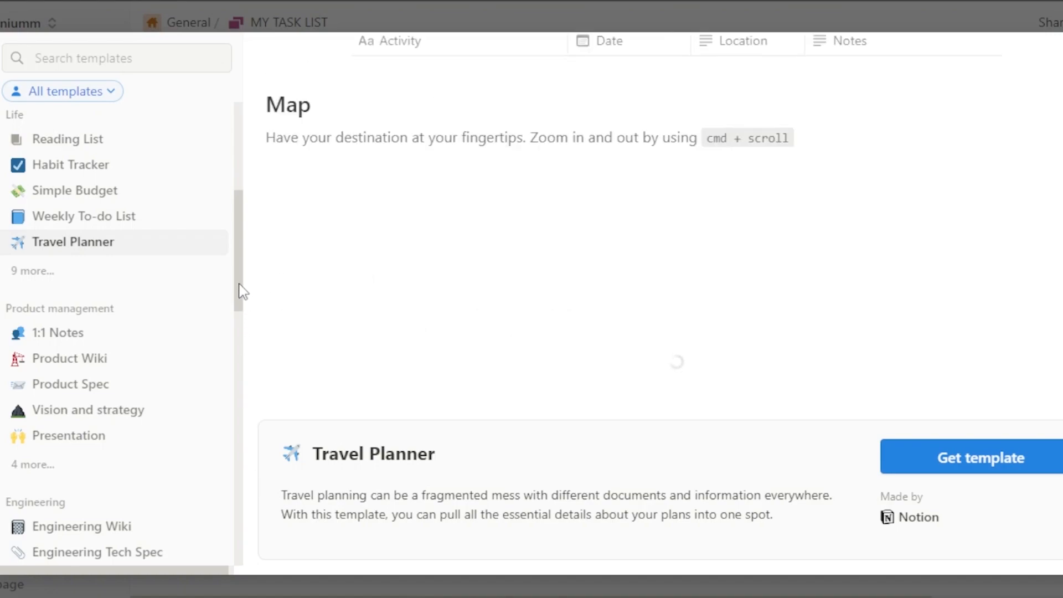
scroll(239, 346, down, 10)
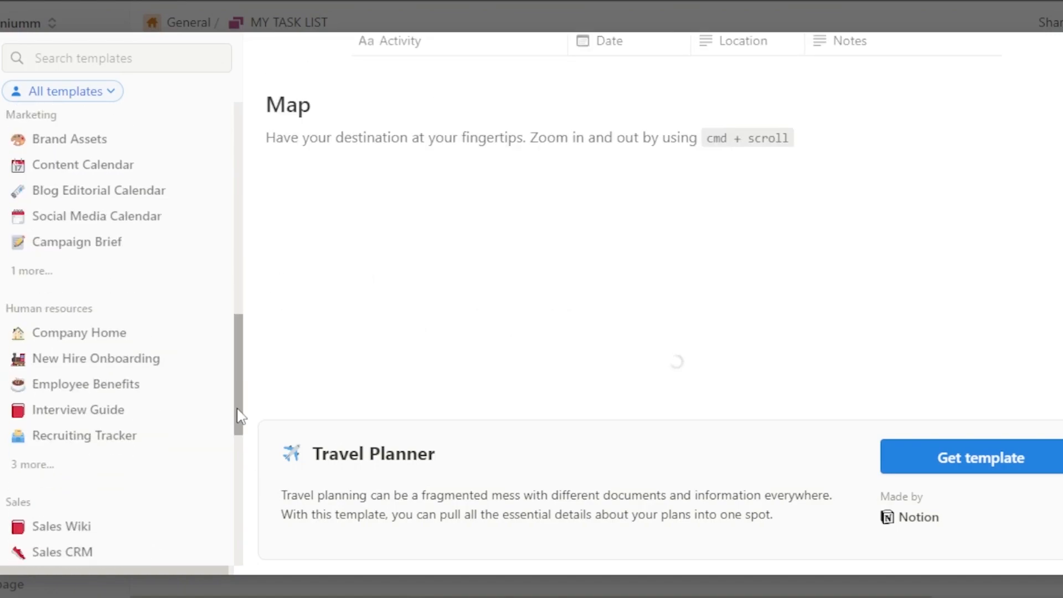
click(44, 434)
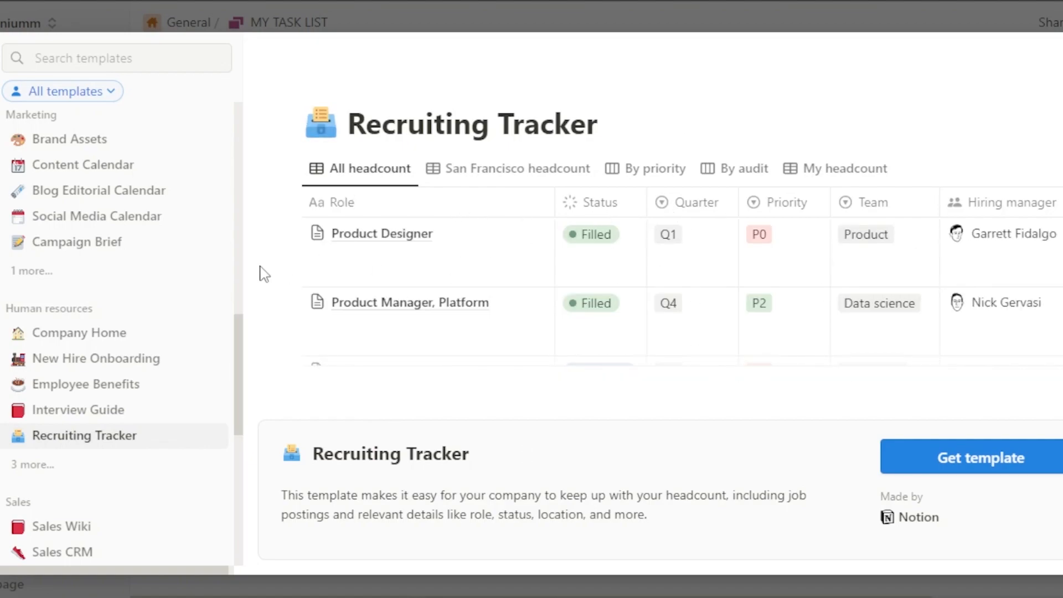
- Preview the Student Dashboard template, reviewing its courses, to-do's, Clubs and Personal projects sections, and close the template gallery without adding one
click(240, 451)
drag(242, 459, 236, 517)
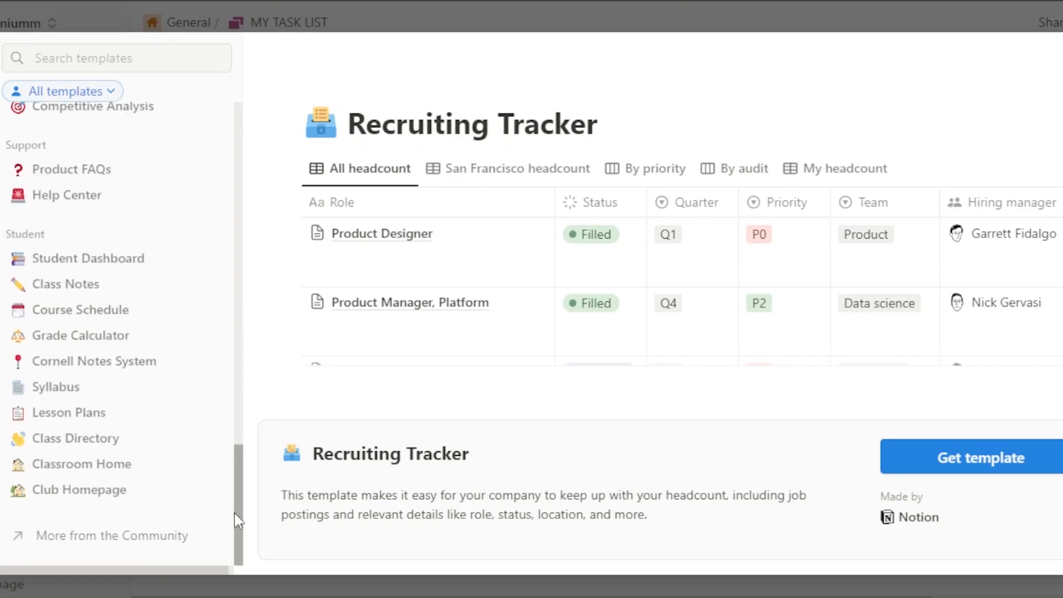
click(89, 260)
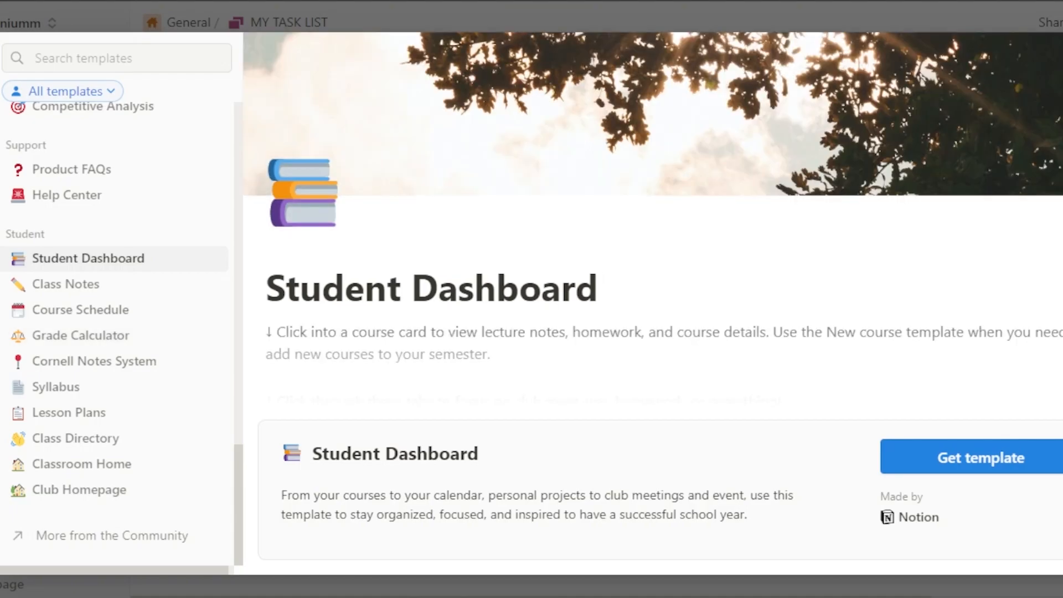
scroll(653, 221, down, 5)
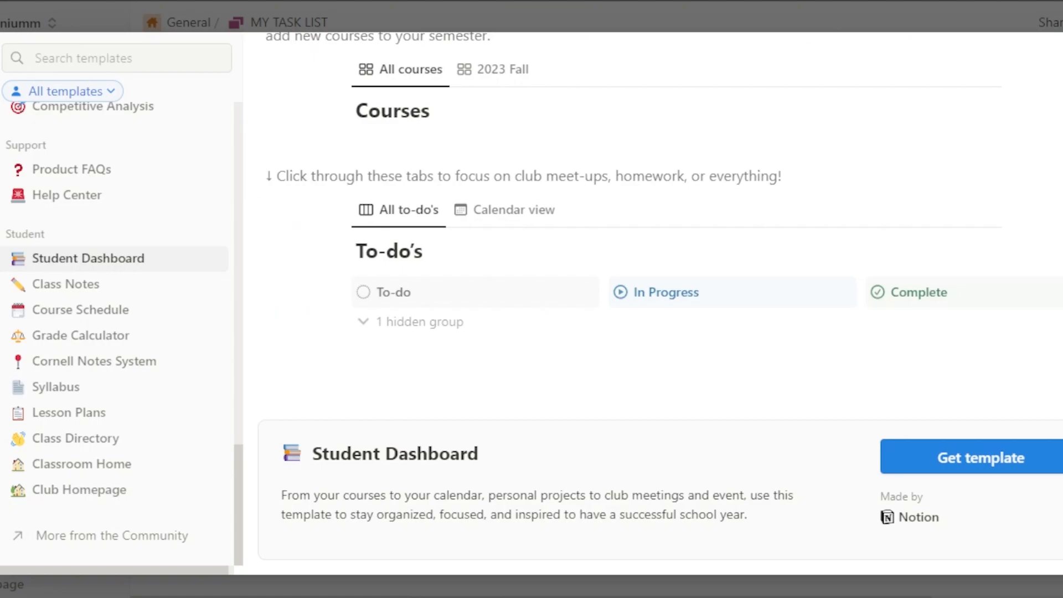
scroll(653, 221, down, 3)
scroll(841, 273, down, 1)
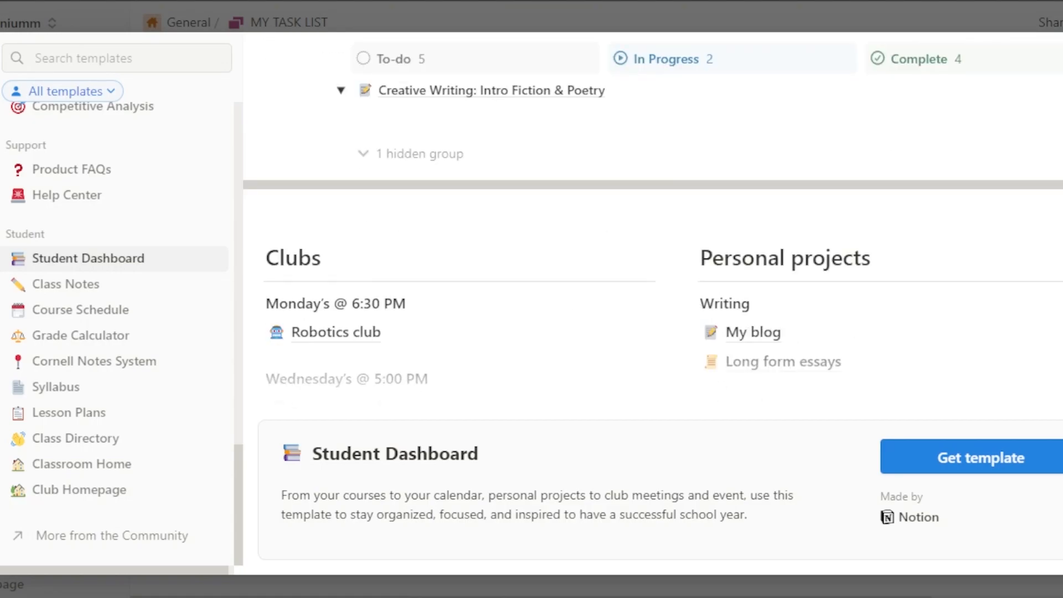
scroll(653, 222, up, 3)
key(Escape)
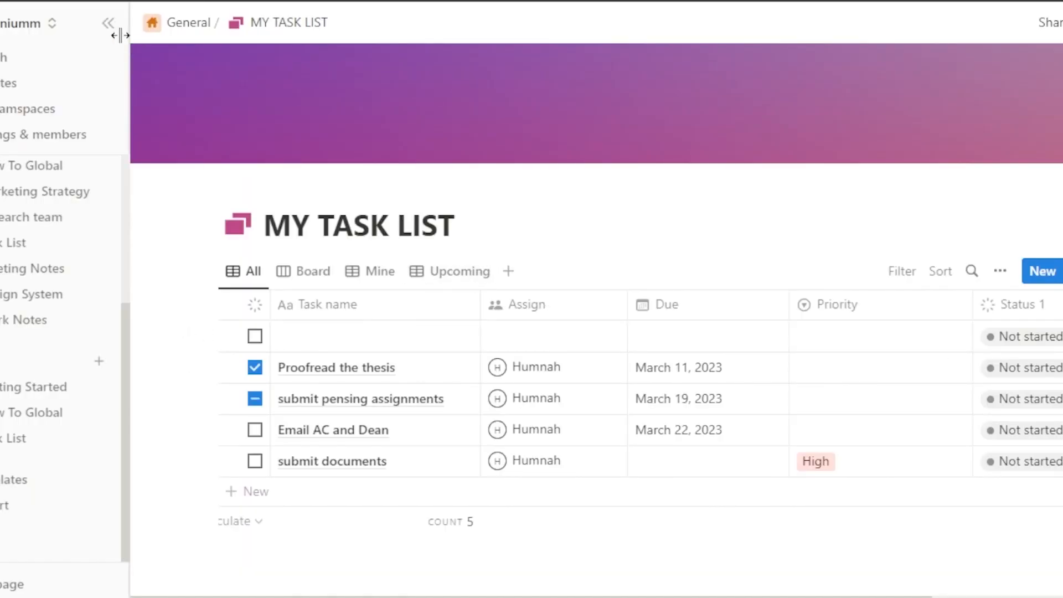
- Collapse the workspace sidebar, lock it open again and return to its Teamspaces section
click(107, 24)
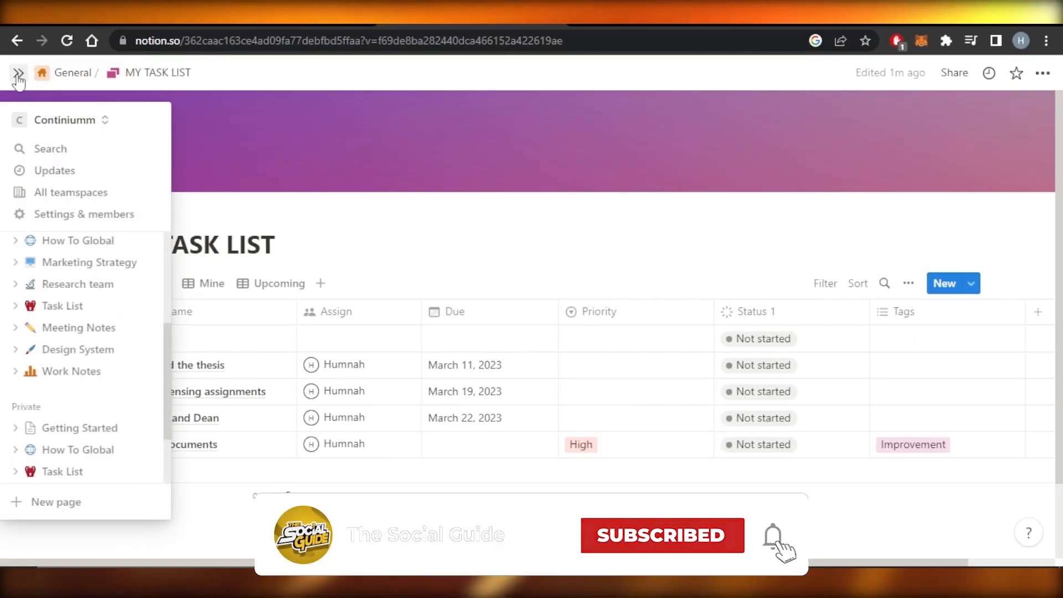
click(18, 74)
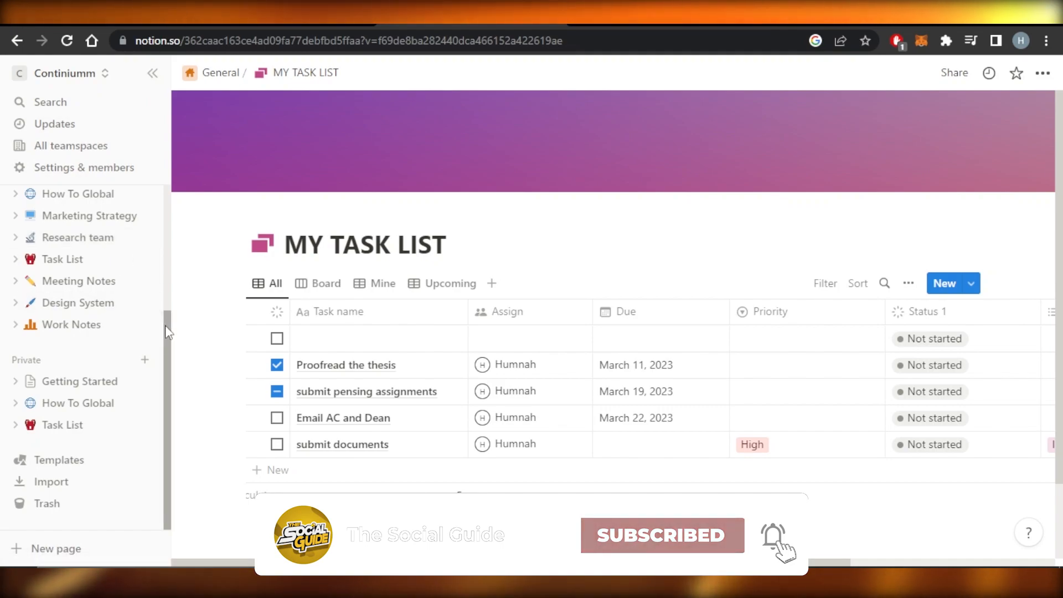
drag(165, 334, 169, 206)
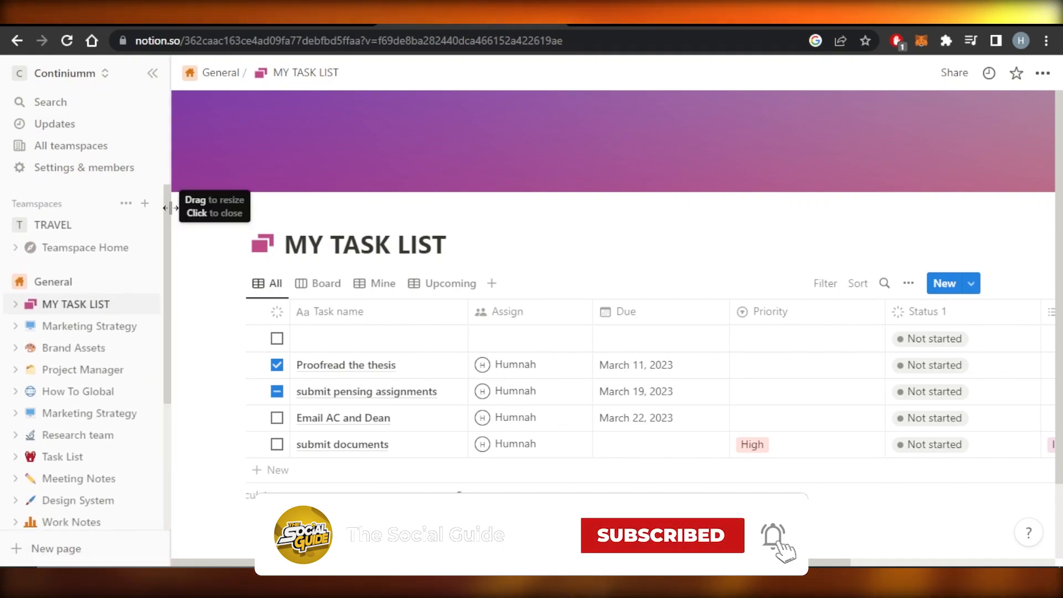